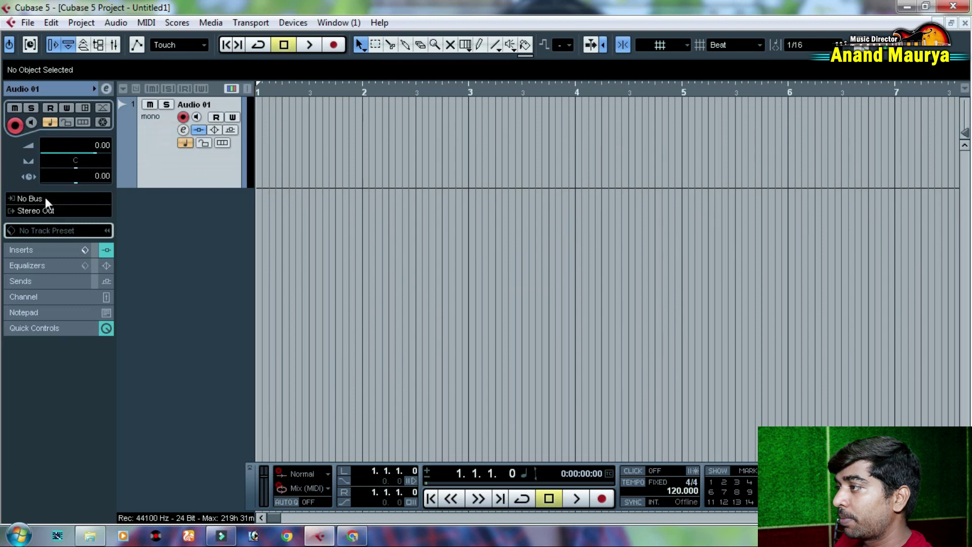
Step: Set the Audio 01 track's input to Mono In 2 and turn on its input monitoring
{"action": "left_click", "coordinate": [80, 249]}
{"action": "left_click", "coordinate": [196, 117]}
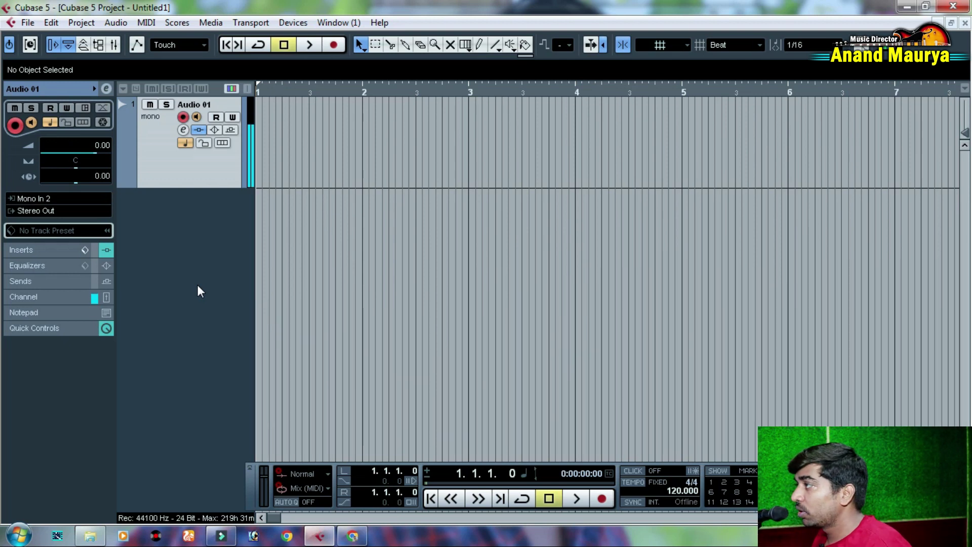
Step: Record a short voice take on Audio 01 from the project start, and turn off the track's monitoring and record arming
{"action": "left_click_drag", "start_coordinate": [278, 86], "coordinate": [221, 117]}
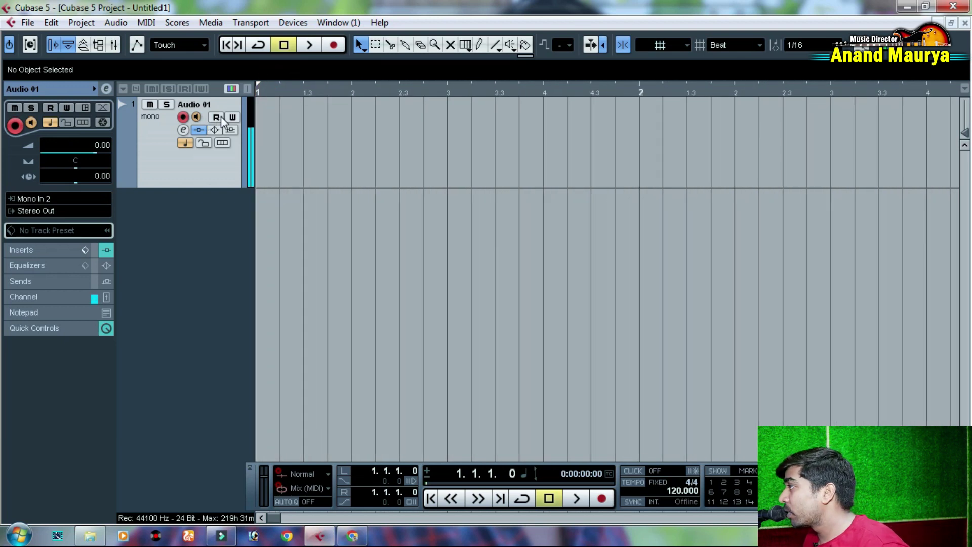
{"action": "key", "text": "KP_Multiply"}
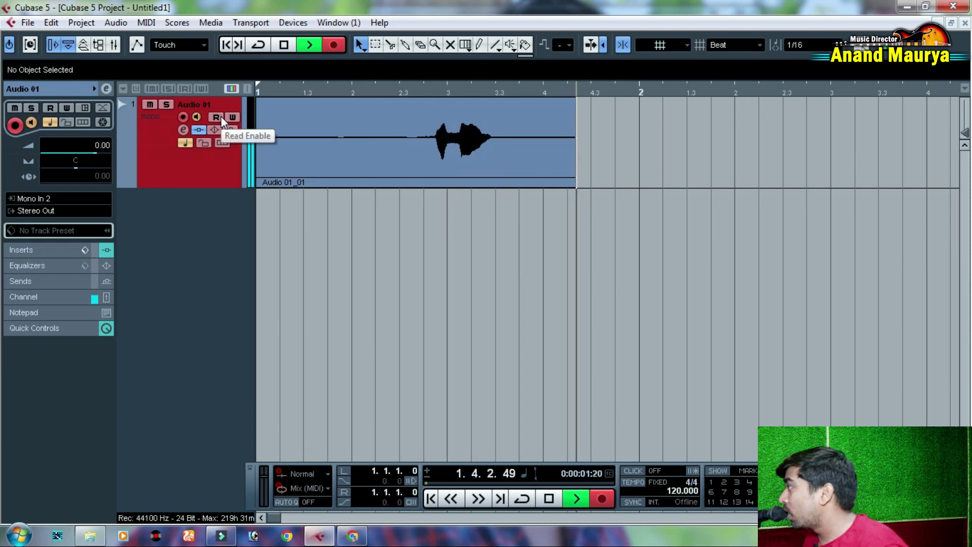
{"action": "key", "text": "space"}
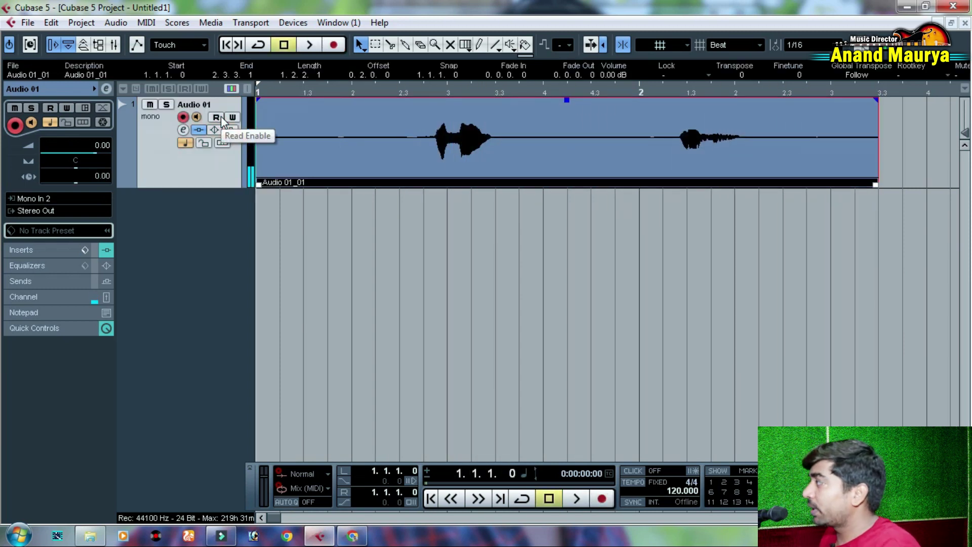
{"action": "left_click", "coordinate": [199, 117]}
{"action": "left_click", "coordinate": [183, 117]}
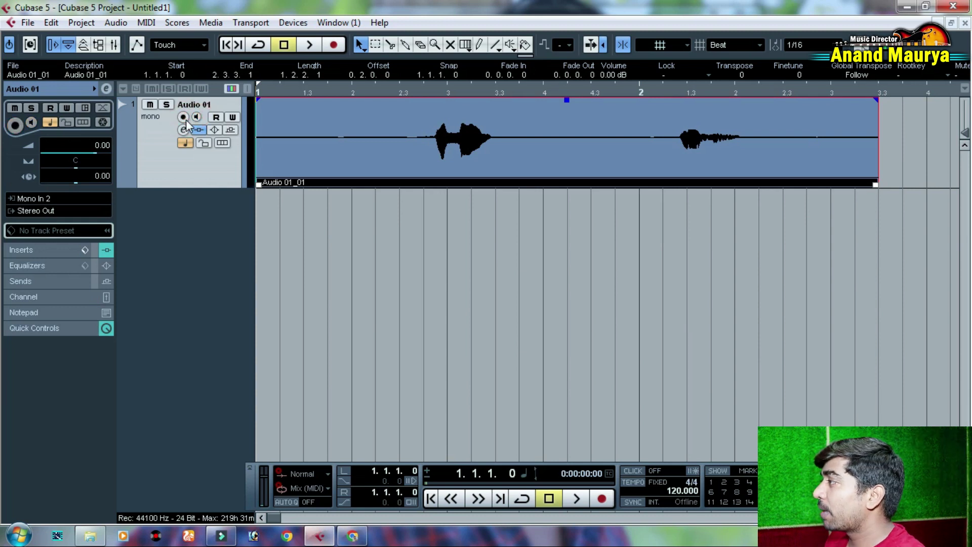
Step: Play back the recorded voice clip from position 1.3.1.0 and stop playback
{"action": "key", "text": "g"}
{"action": "key", "text": "g"}
{"action": "key", "text": "g"}
{"action": "key", "text": "g"}
{"action": "key", "text": "g"}
{"action": "key", "text": "g"}
{"action": "key", "text": "g"}
{"action": "key", "text": "g"}
{"action": "left_click", "coordinate": [366, 151]}
{"action": "key", "text": "h"}
{"action": "key", "text": "h"}
{"action": "key", "text": "h"}
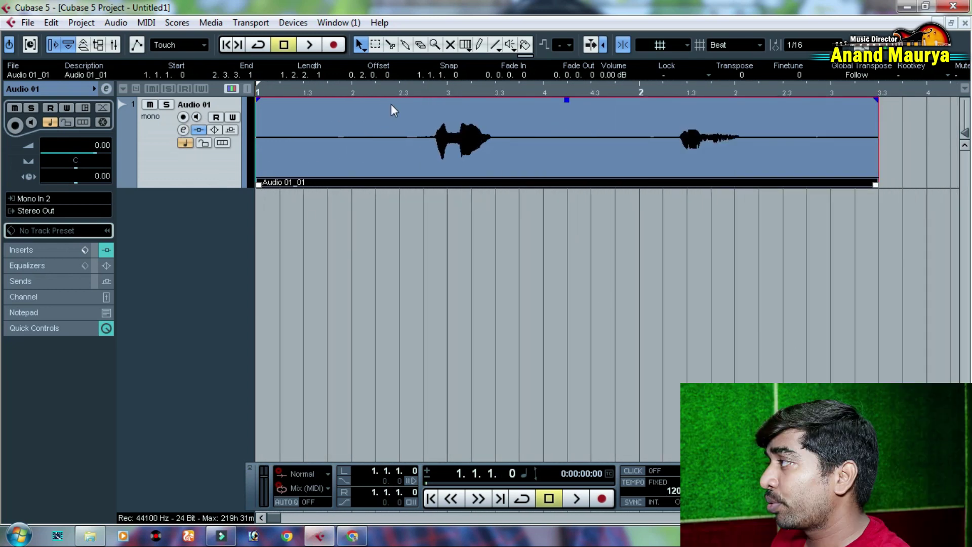
{"action": "left_click", "coordinate": [403, 91]}
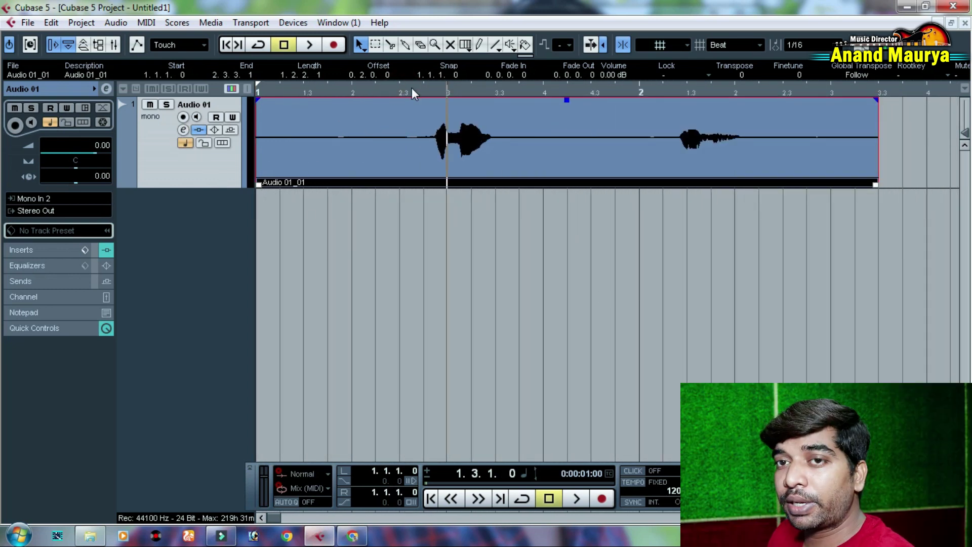
{"action": "double_click", "coordinate": [411, 90]}
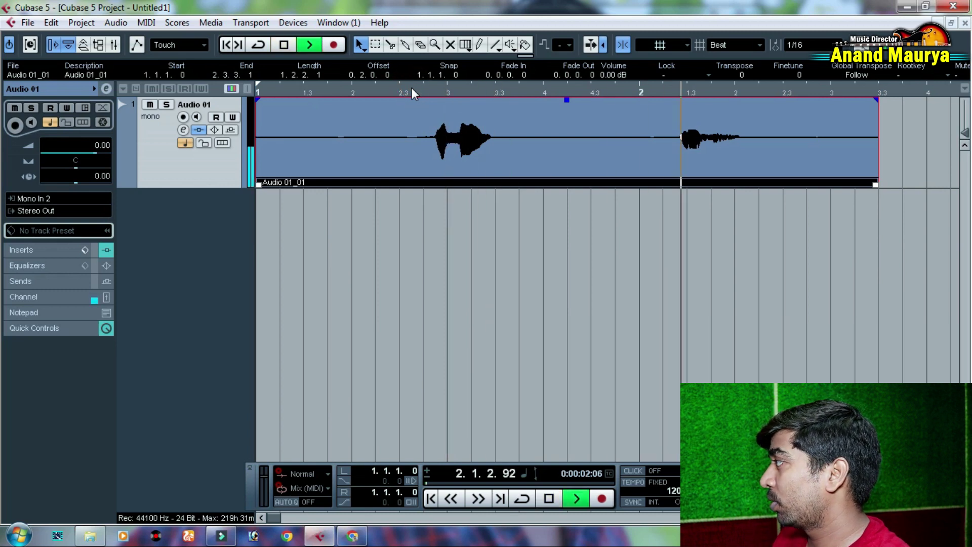
{"action": "key", "text": "space"}
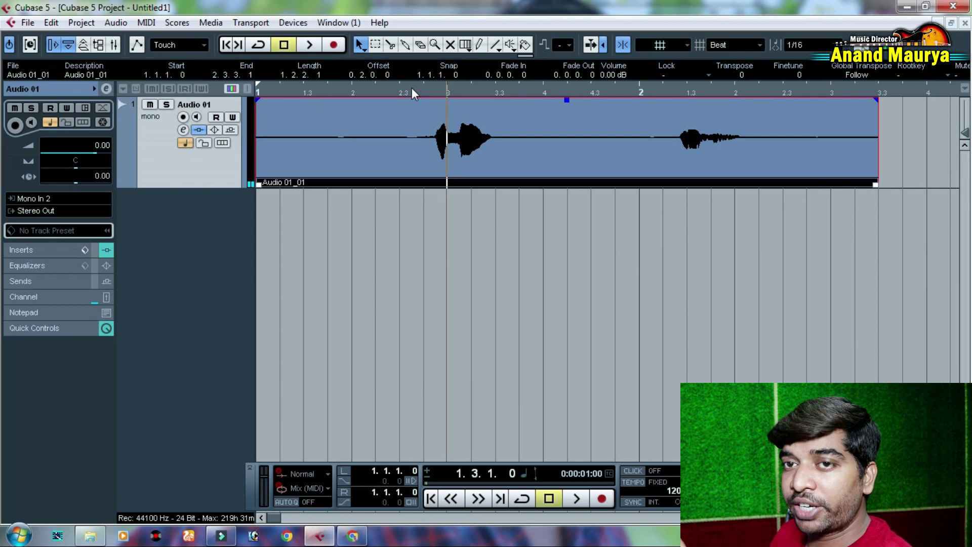
Step: Add one stereo group channel track and set the track heights to two rows
{"action": "right_click", "coordinate": [188, 234]}
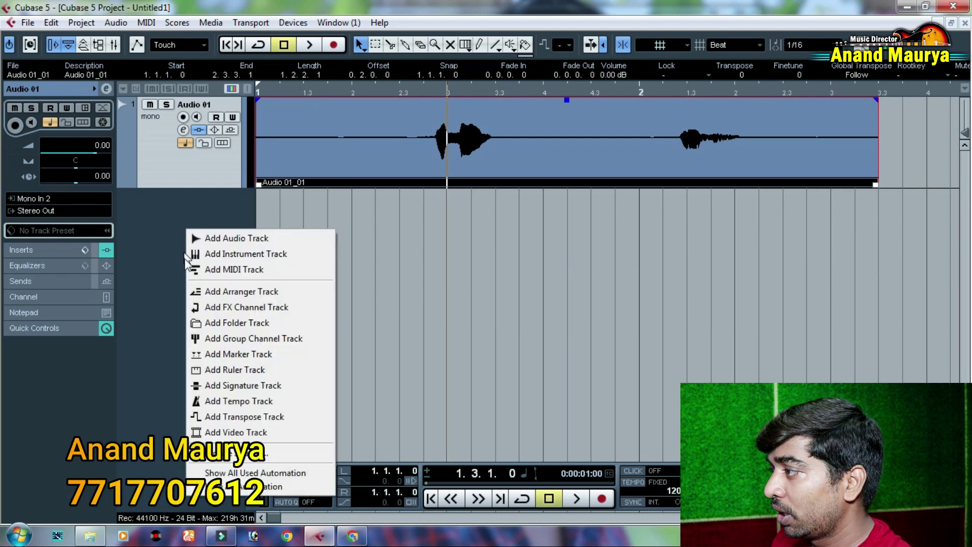
{"action": "left_click", "coordinate": [269, 342]}
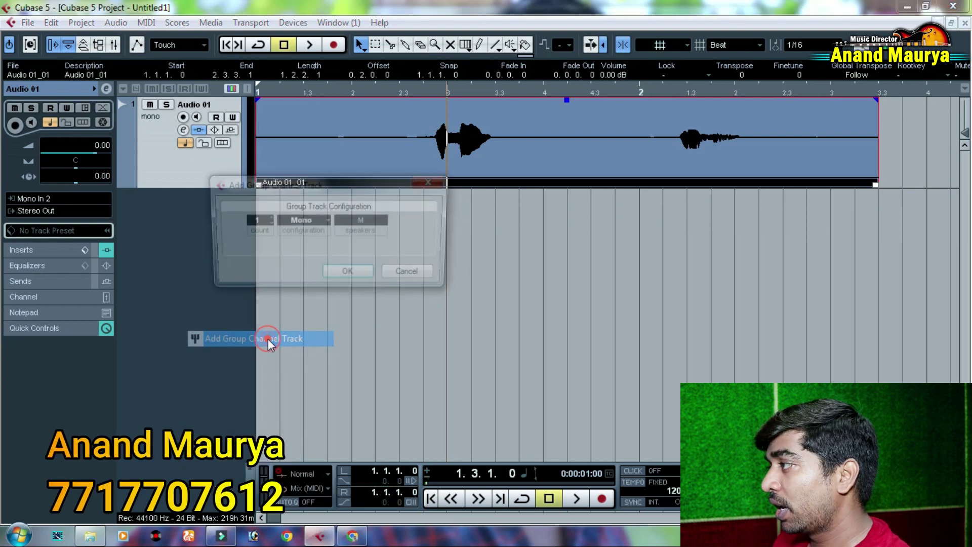
{"action": "left_click", "coordinate": [311, 220]}
{"action": "left_click", "coordinate": [311, 252]}
{"action": "left_click", "coordinate": [342, 277]}
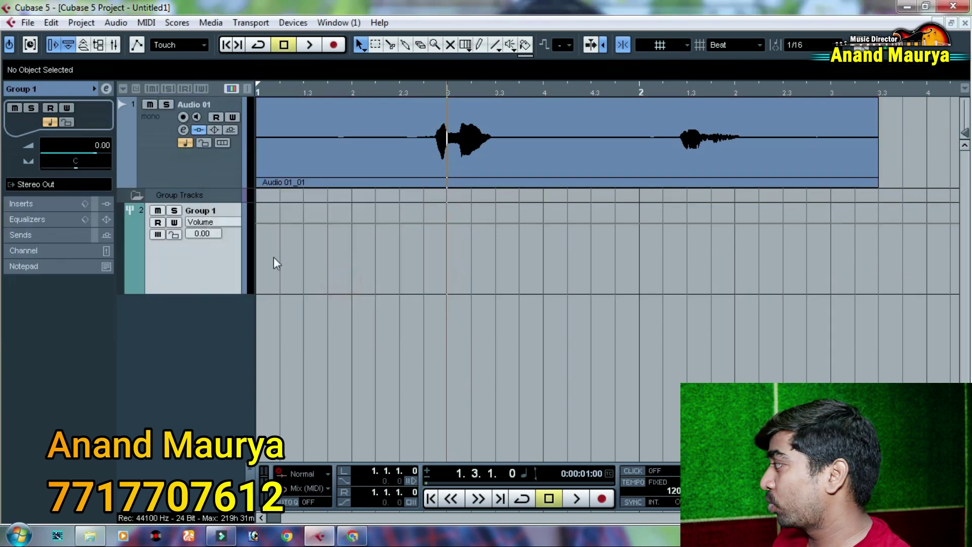
{"action": "left_click", "coordinate": [964, 449]}
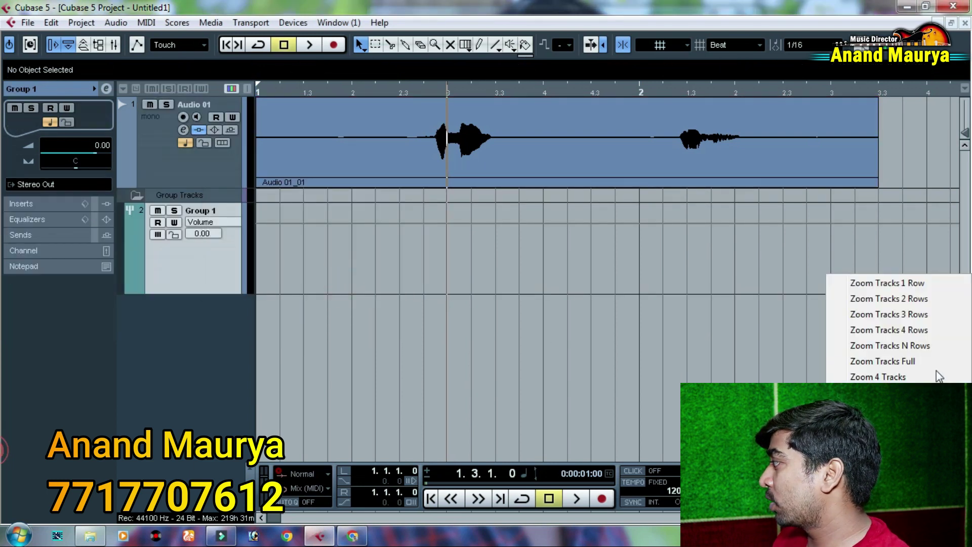
{"action": "left_click", "coordinate": [906, 299]}
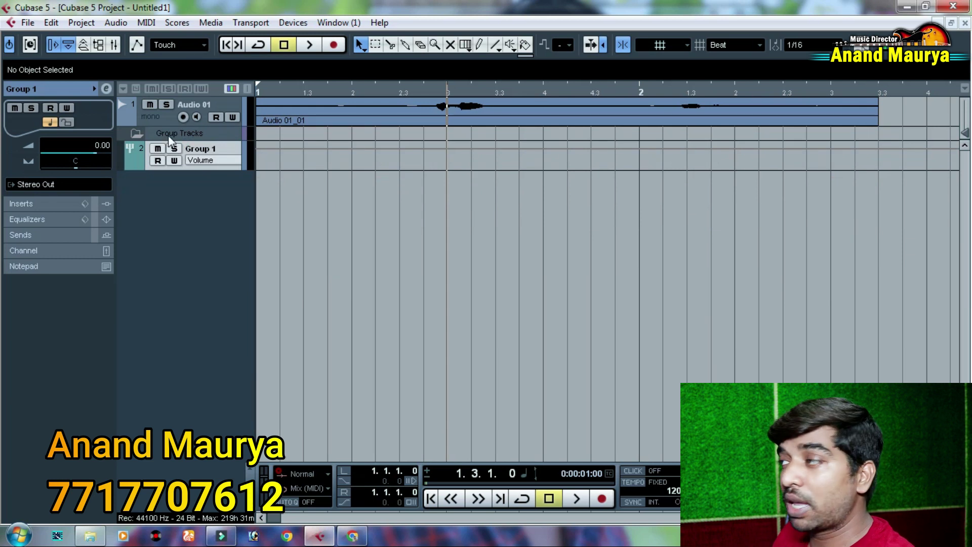
Step: Load the StereoDelay effect into the first insert slot of Group 1 and move its window up
{"action": "left_click", "coordinate": [106, 89]}
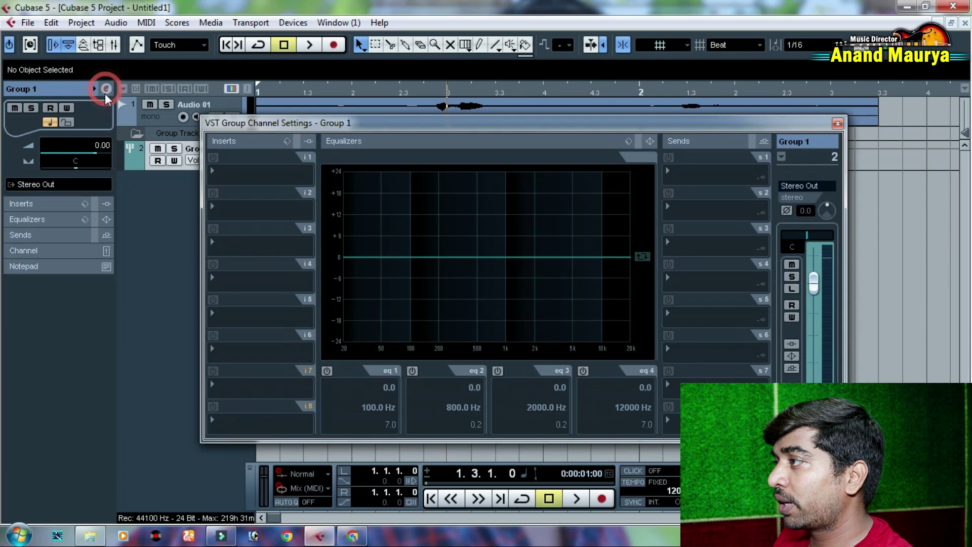
{"action": "left_click", "coordinate": [230, 174]}
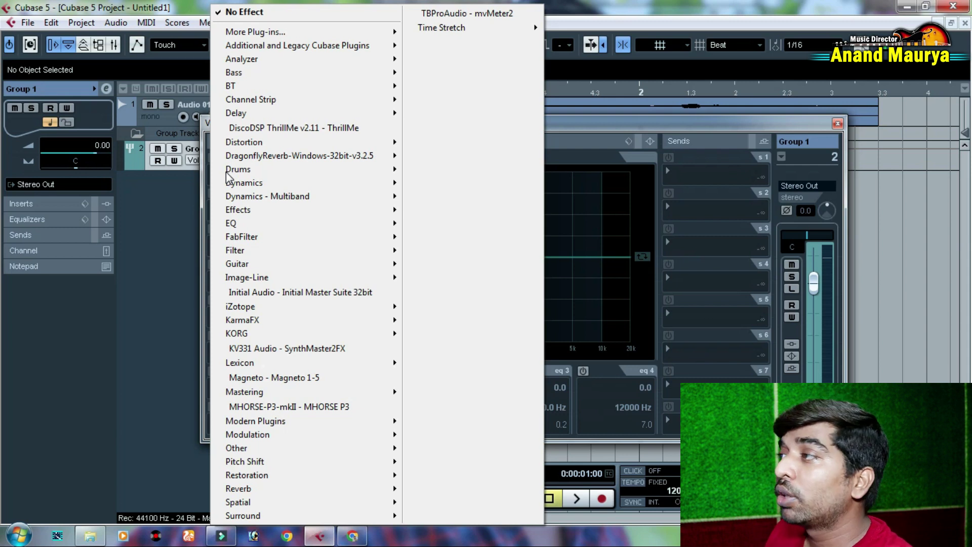
{"action": "mouse_move", "coordinate": [390, 114]}
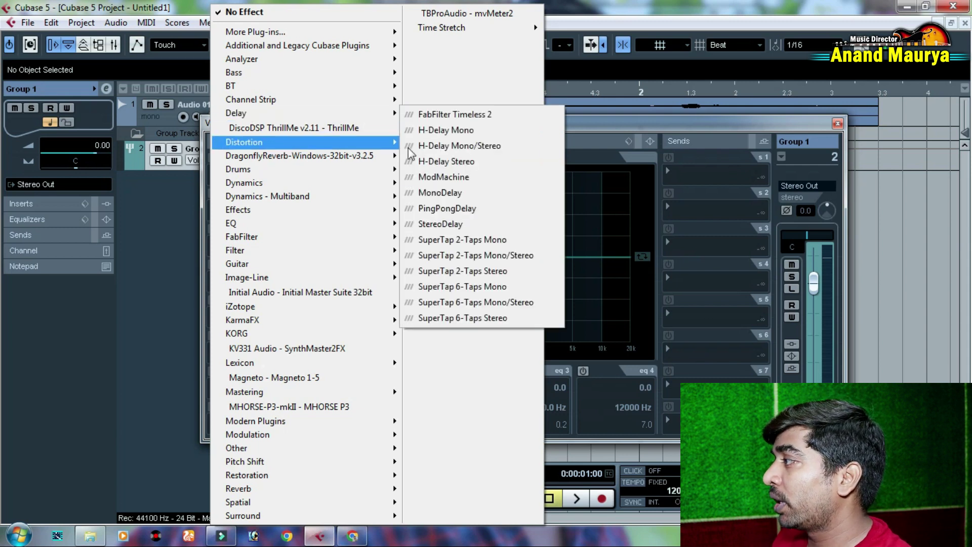
{"action": "left_click", "coordinate": [442, 224]}
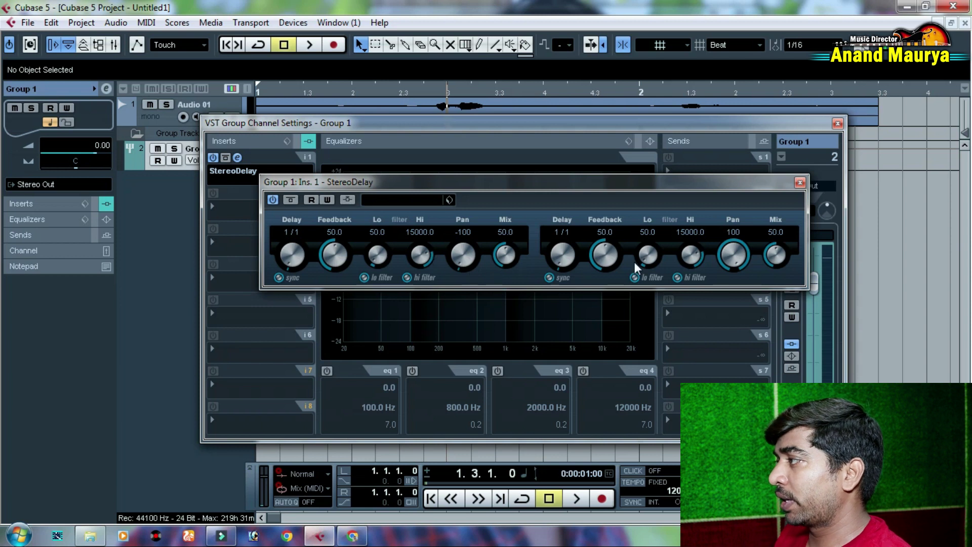
{"action": "left_click_drag", "start_coordinate": [496, 191], "coordinate": [506, 98]}
Step: Load PingPongDelay into the second insert slot of Group 1 and place its window below StereoDelay
{"action": "left_click", "coordinate": [227, 209]}
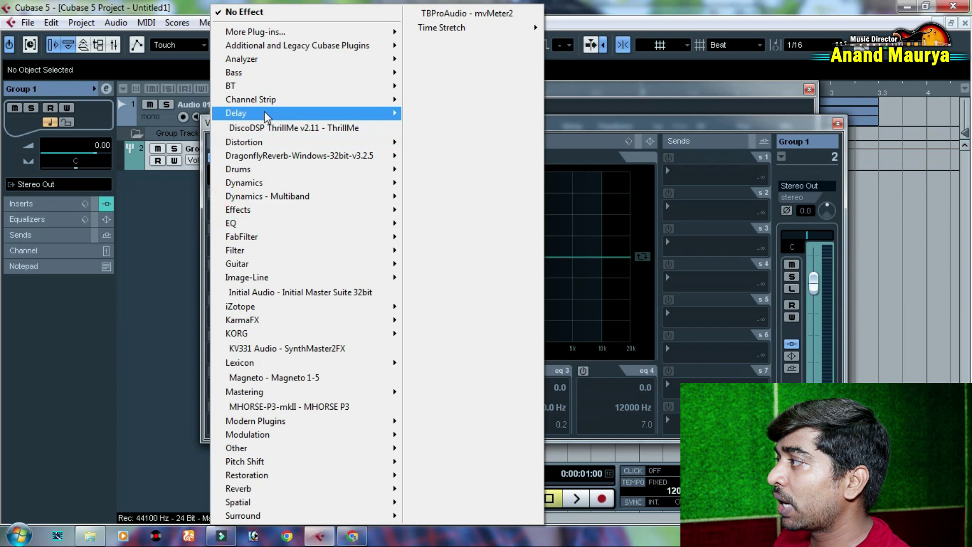
{"action": "mouse_move", "coordinate": [262, 111]}
{"action": "left_click", "coordinate": [428, 208]}
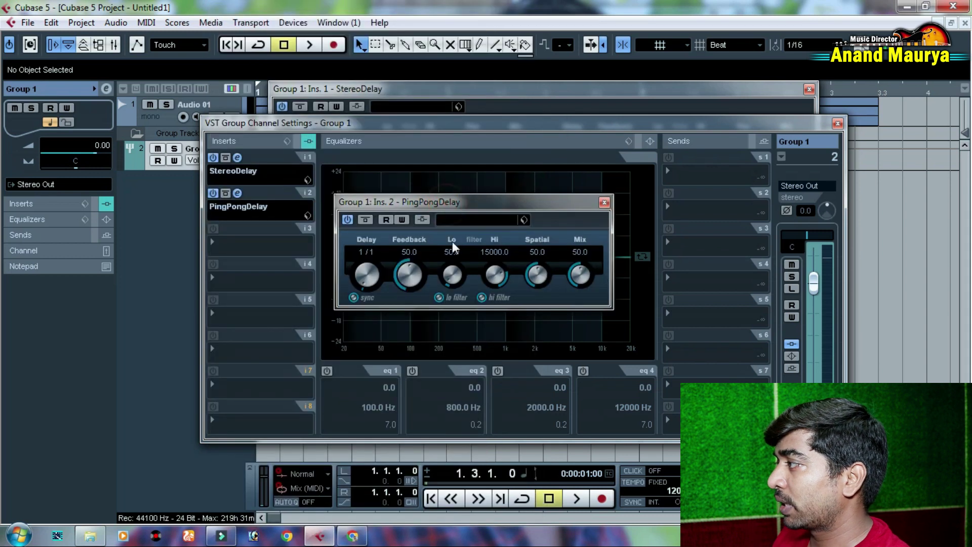
{"action": "left_click", "coordinate": [838, 123]}
{"action": "left_click_drag", "start_coordinate": [490, 206], "coordinate": [697, 206]}
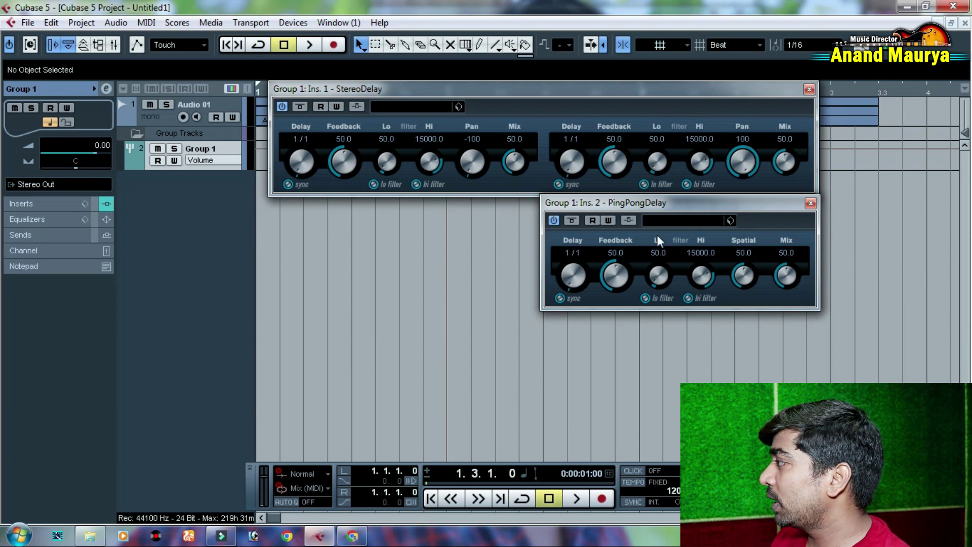
{"action": "left_click_drag", "start_coordinate": [694, 207], "coordinate": [474, 236]}
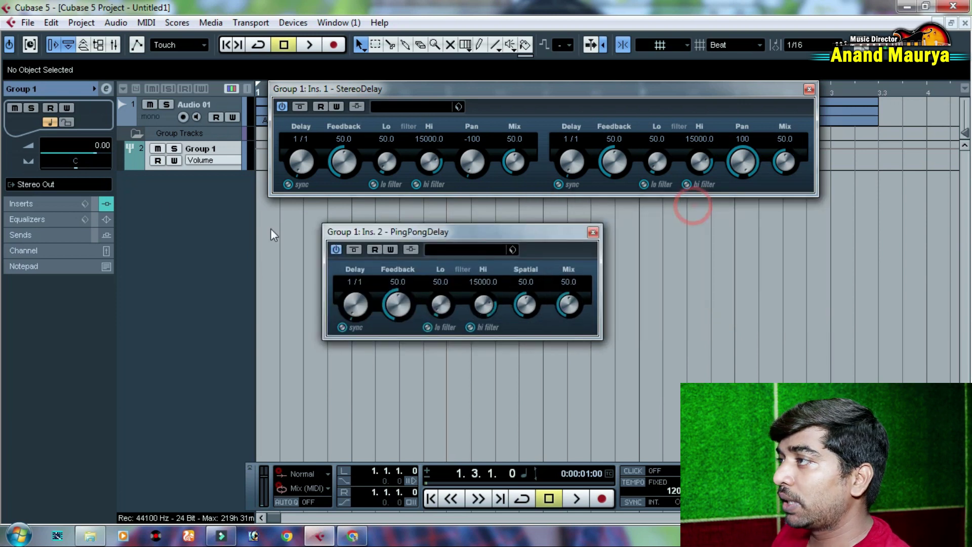
Step: Remove PingPongDelay from the second insert slot of Group 1 and move the StereoDelay window below the tracks
{"action": "left_click", "coordinate": [105, 90]}
{"action": "left_click", "coordinate": [236, 206]}
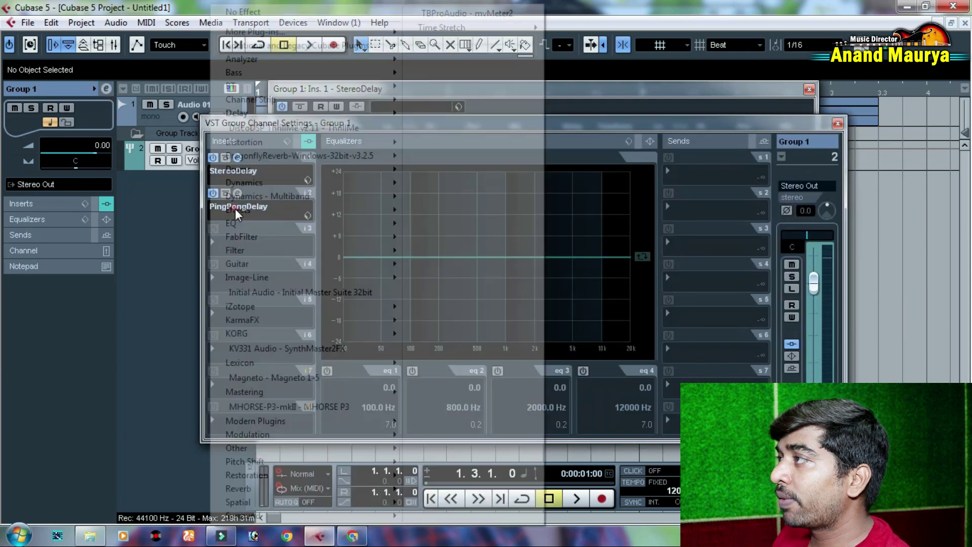
{"action": "left_click", "coordinate": [248, 18]}
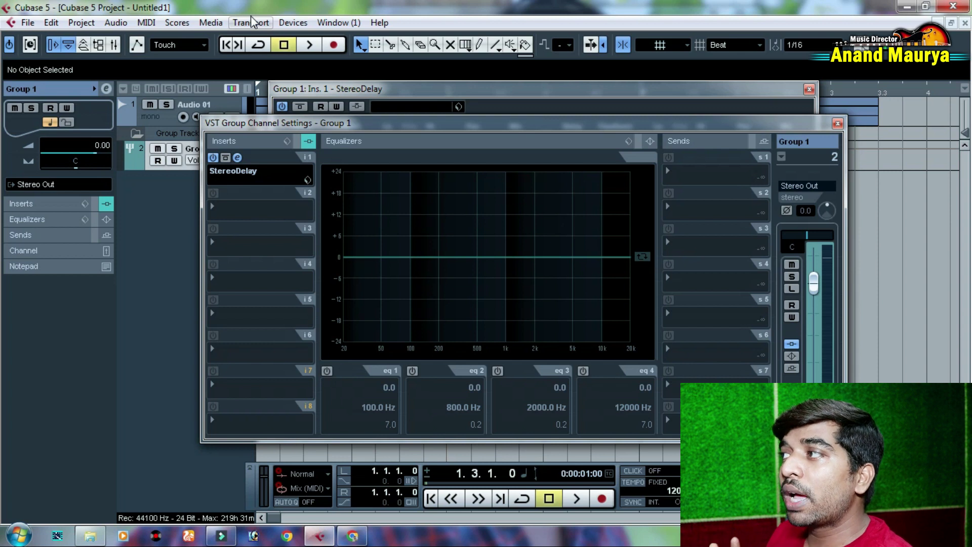
{"action": "left_click", "coordinate": [838, 122]}
{"action": "left_click_drag", "start_coordinate": [736, 91], "coordinate": [706, 220]}
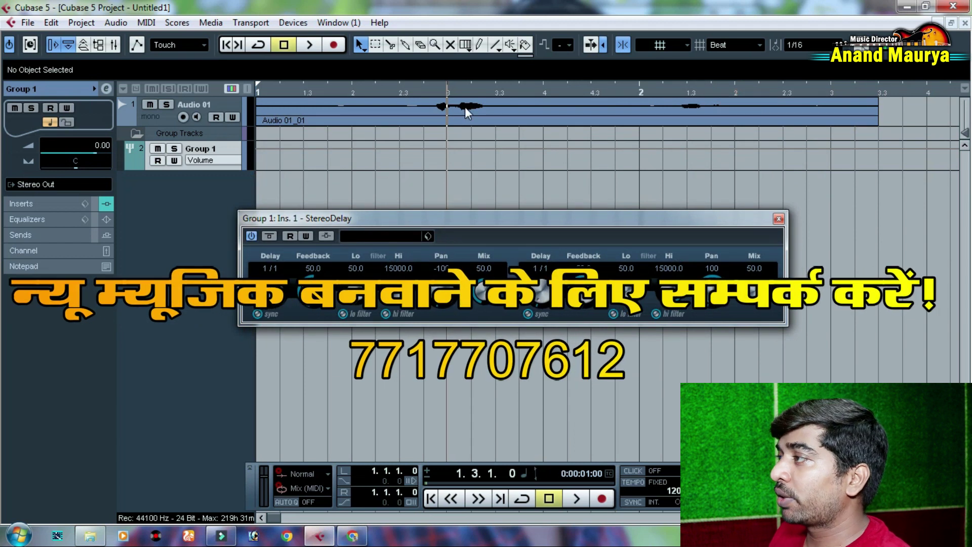
Step: Import the 86 said1.wav rhythm file onto a new track at the project start
{"action": "left_click", "coordinate": [90, 536]}
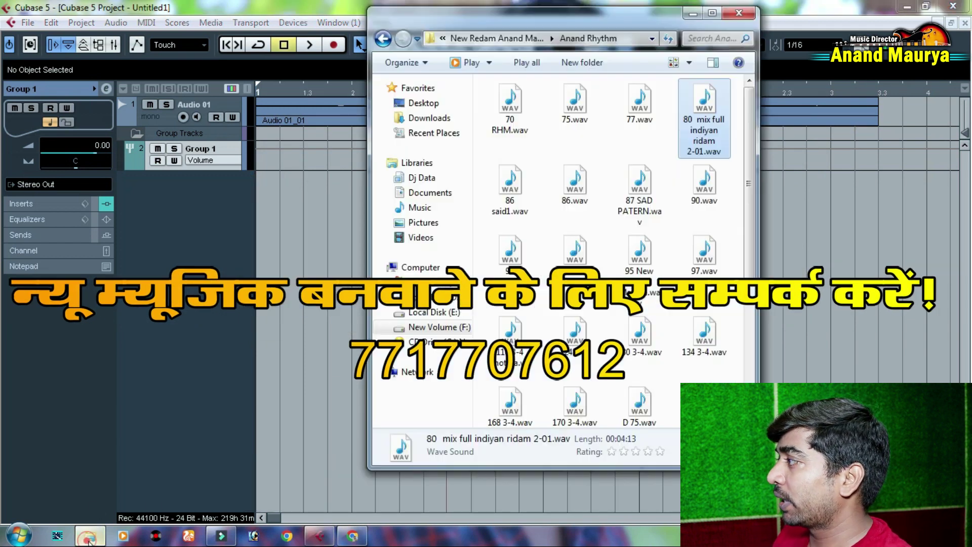
{"action": "left_click_drag", "start_coordinate": [522, 204], "coordinate": [297, 223]}
{"action": "left_click", "coordinate": [291, 241]}
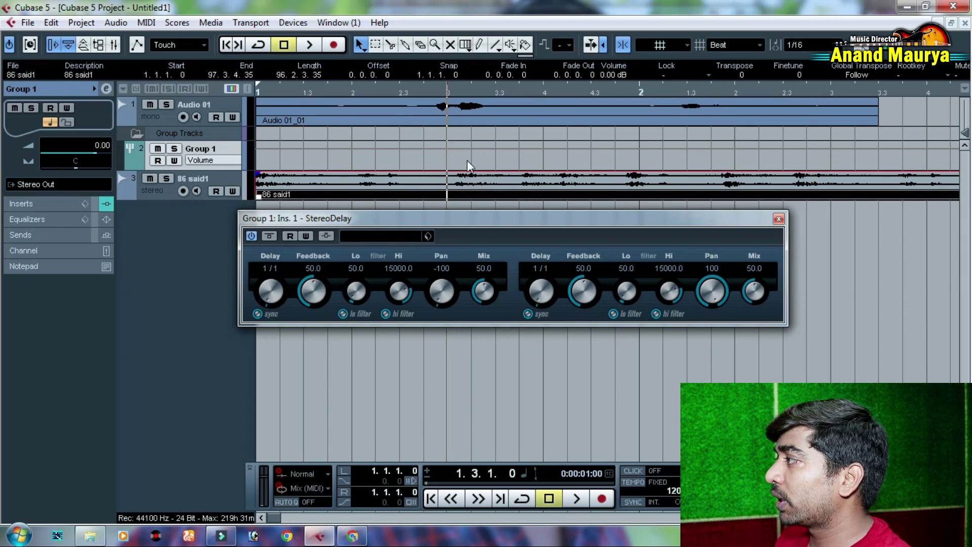
Step: Play the voice and rhythm tracks together briefly from position 1.3.1.0, with the StereoDelay window moved clear of them
{"action": "left_click_drag", "start_coordinate": [463, 94], "coordinate": [446, 142]}
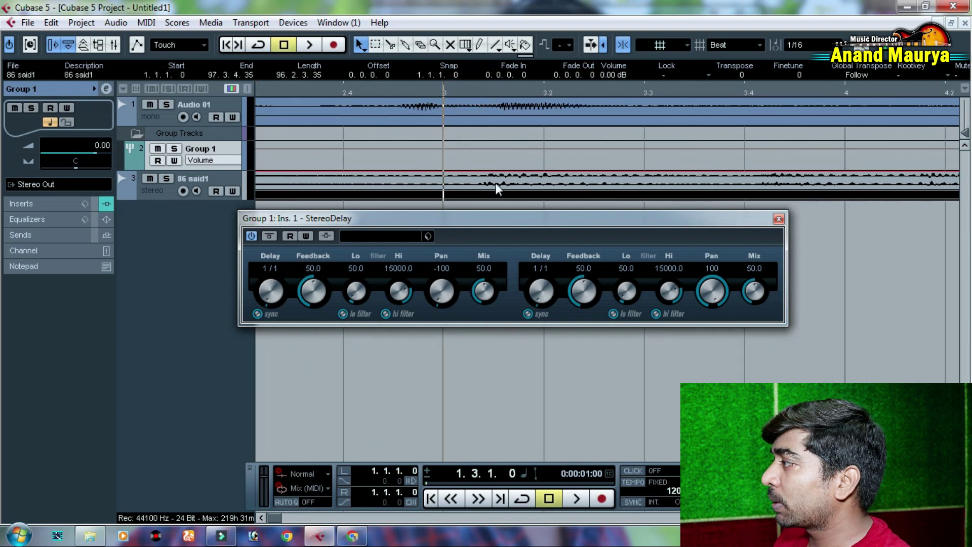
{"action": "left_click_drag", "start_coordinate": [480, 221], "coordinate": [476, 259]}
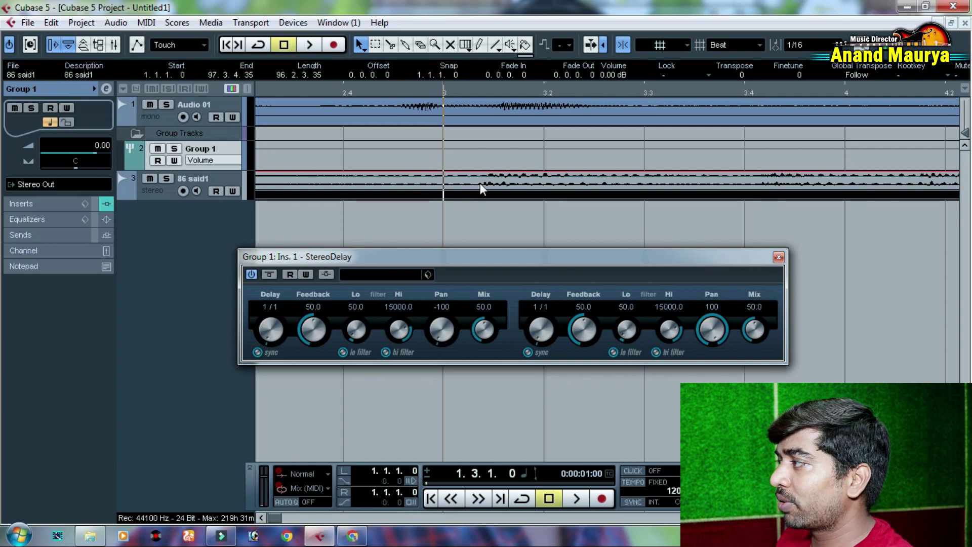
{"action": "key", "text": "space"}
{"action": "key", "text": "space"}
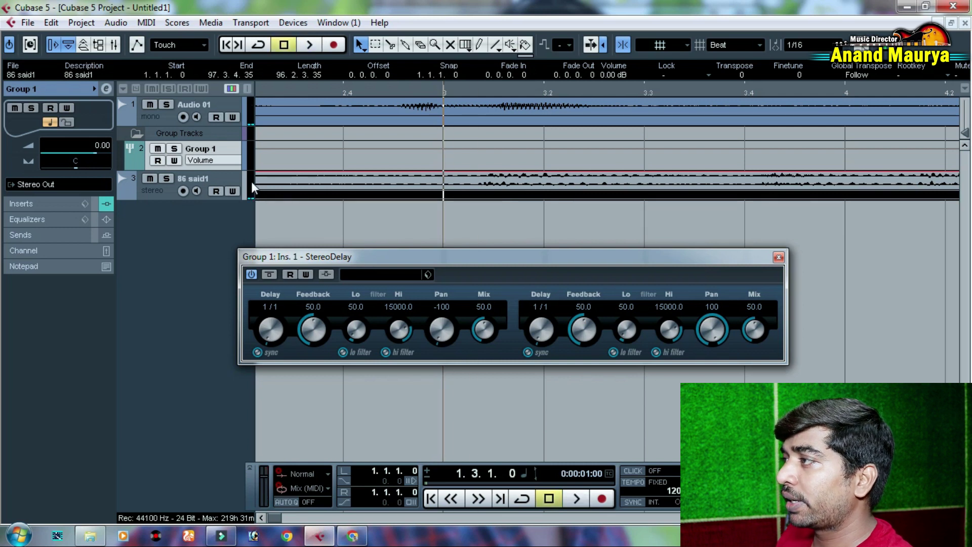
Step: Pan the 86 said1 track fully left and reset its pan to centre
{"action": "left_click", "coordinate": [154, 189]}
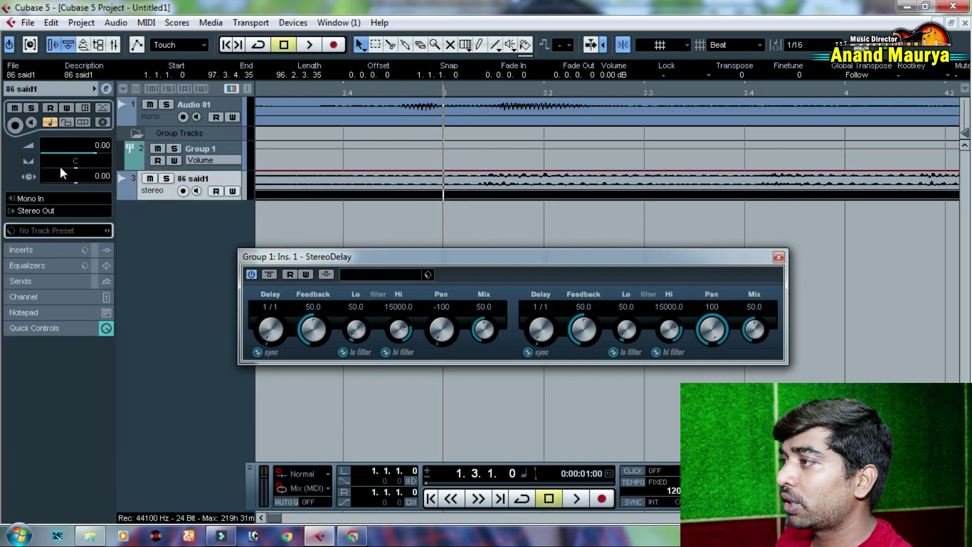
{"action": "left_click_drag", "start_coordinate": [75, 168], "coordinate": [27, 169]}
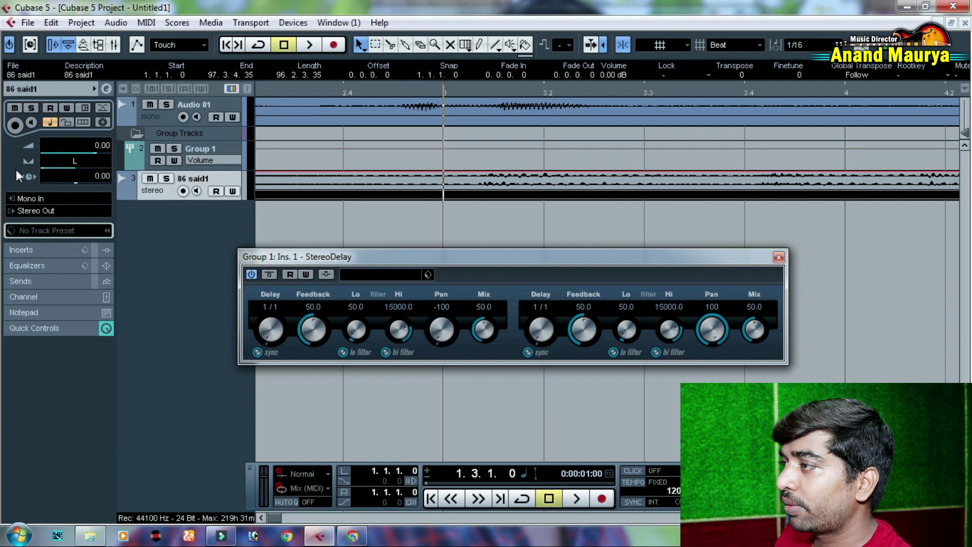
{"action": "left_click", "coordinate": [71, 167], "text": "ctrl"}
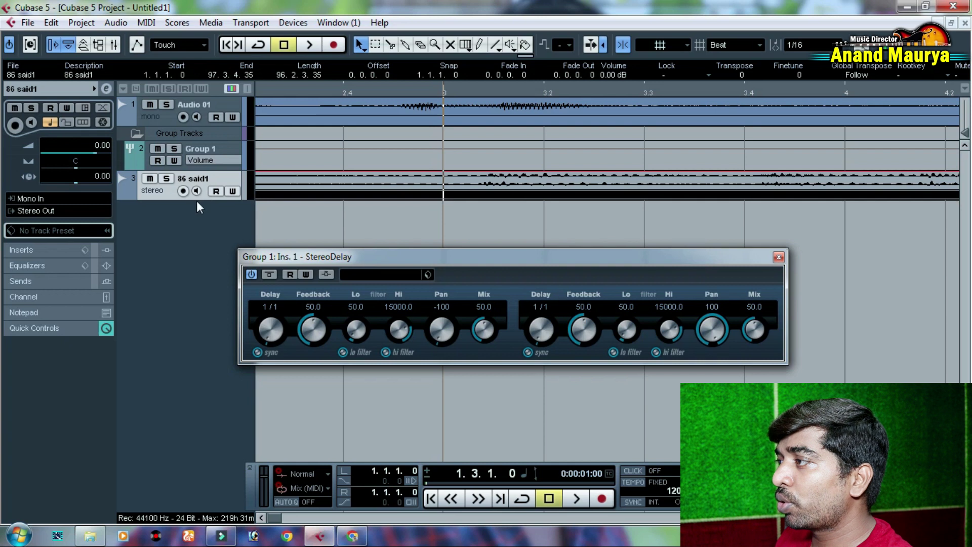
Step: Enlarge the heights of the 86 said1 and Audio 01 tracks and move the StereoDelay window below them
{"action": "left_click_drag", "start_coordinate": [196, 201], "coordinate": [191, 246]}
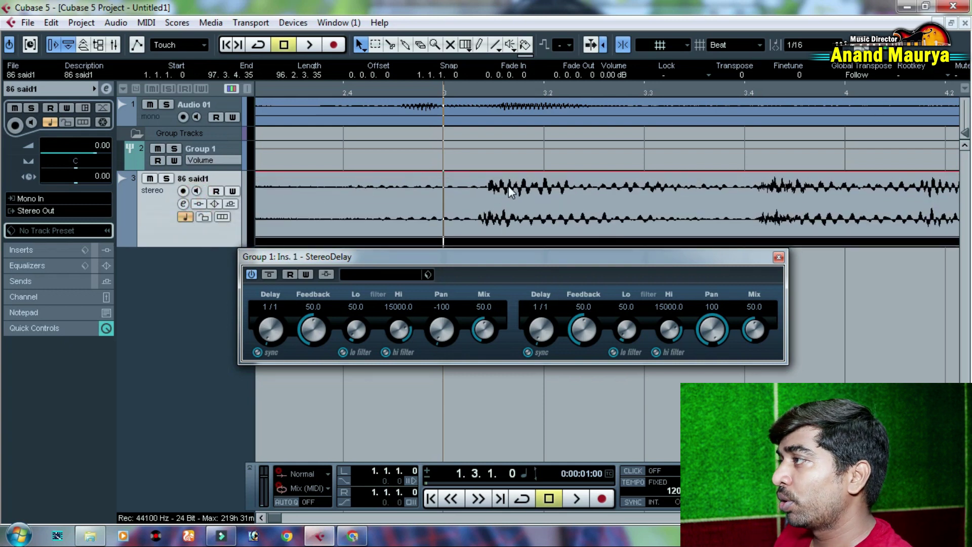
{"action": "left_click_drag", "start_coordinate": [202, 127], "coordinate": [201, 188]}
{"action": "left_click_drag", "start_coordinate": [391, 251], "coordinate": [388, 348]}
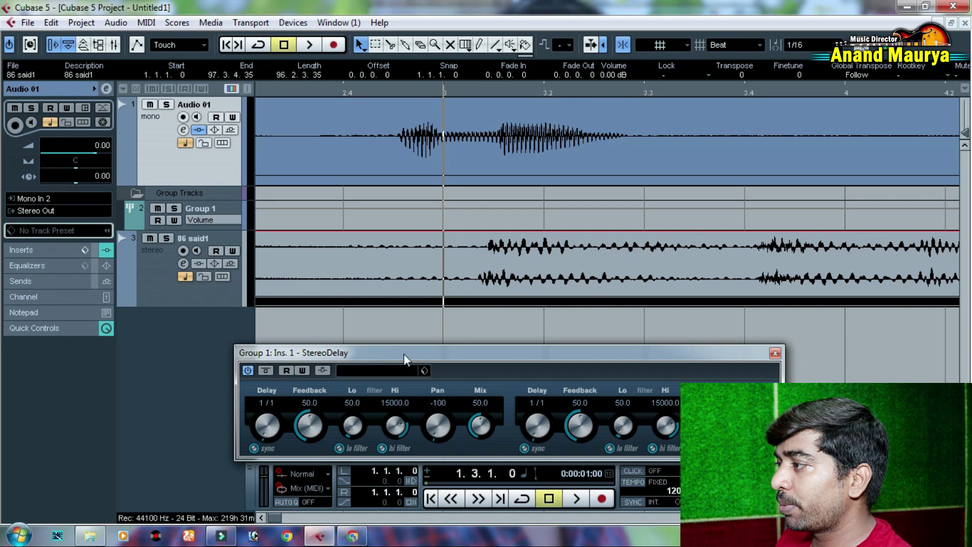
Step: Remove the 86 said1 track from the project, with the StereoDelay window moved slightly up
{"action": "left_click_drag", "start_coordinate": [424, 359], "coordinate": [415, 326]}
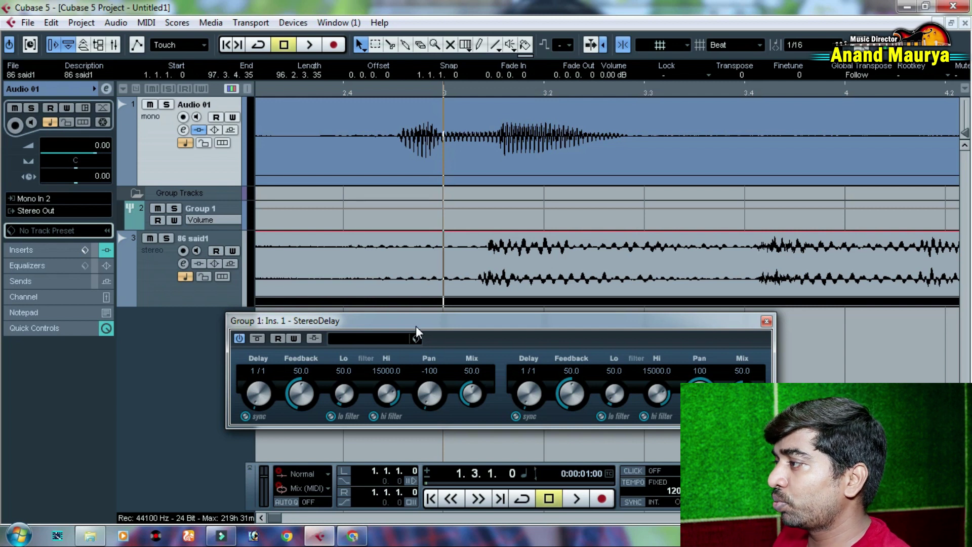
{"action": "right_click", "coordinate": [156, 269]}
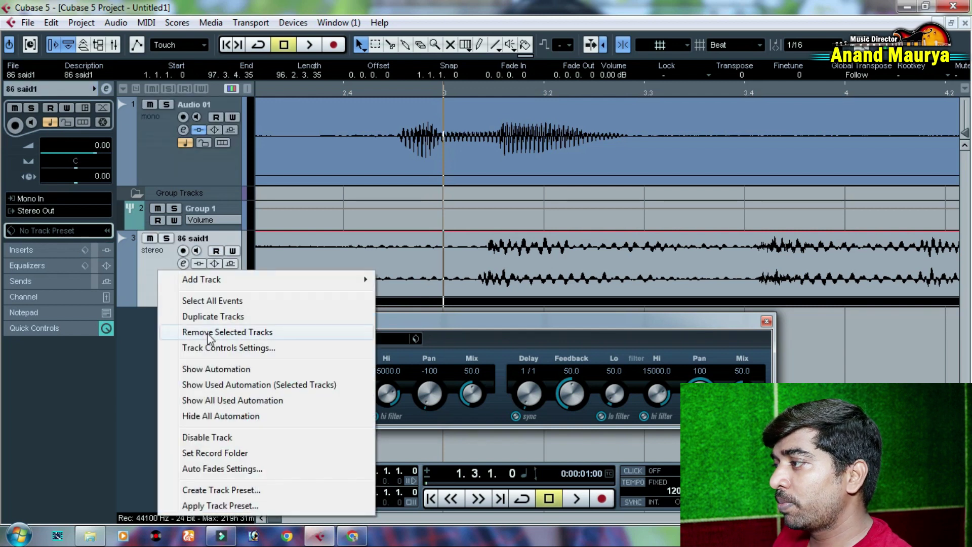
{"action": "left_click", "coordinate": [208, 333]}
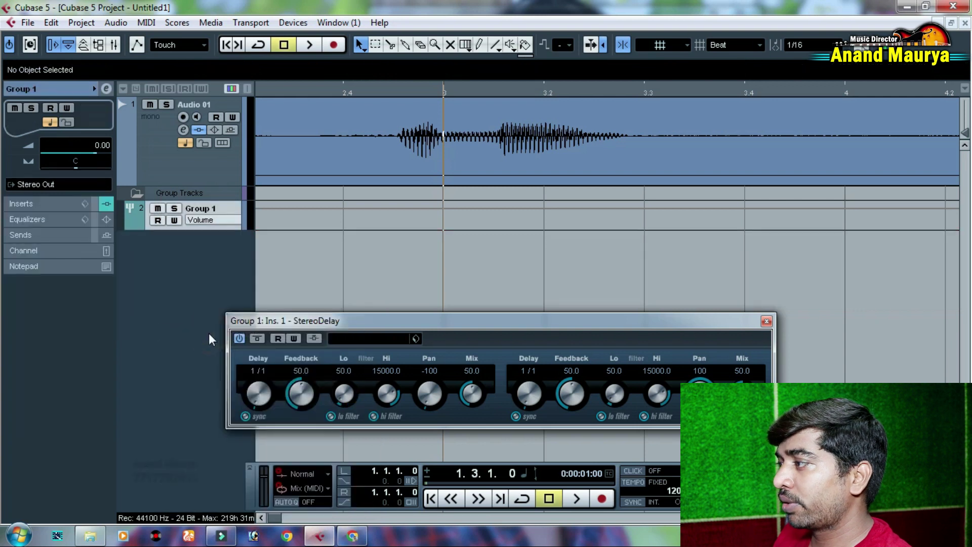
Step: Set the StereoDelay's left delay to 1/8 and its right delay to 1/4
{"action": "left_click_drag", "start_coordinate": [357, 326], "coordinate": [351, 251]}
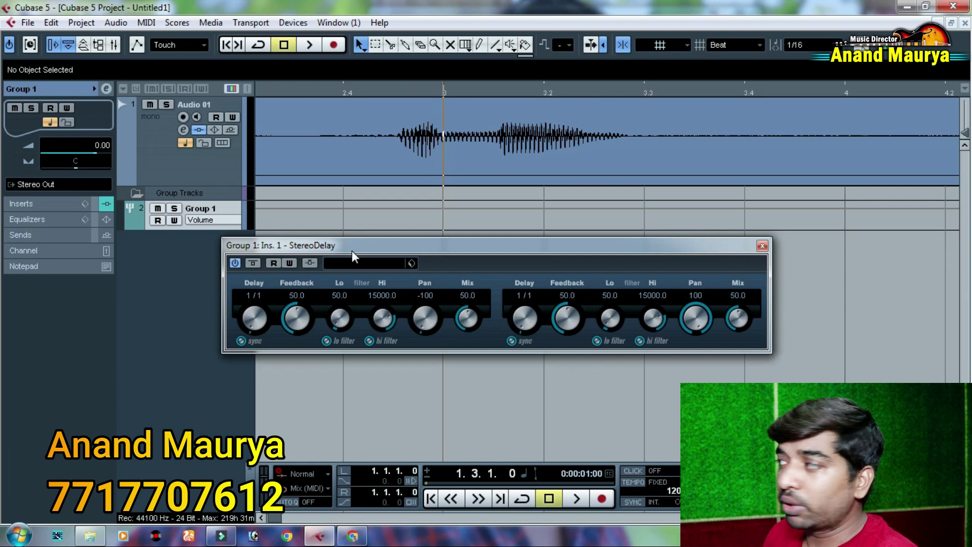
{"action": "left_click_drag", "start_coordinate": [351, 251], "coordinate": [385, 235]}
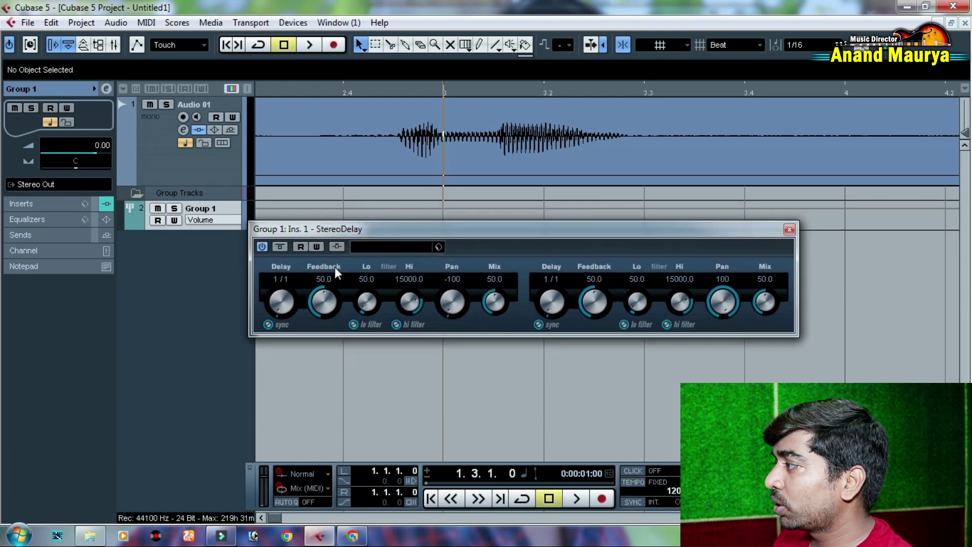
{"action": "left_click_drag", "start_coordinate": [455, 232], "coordinate": [430, 235]}
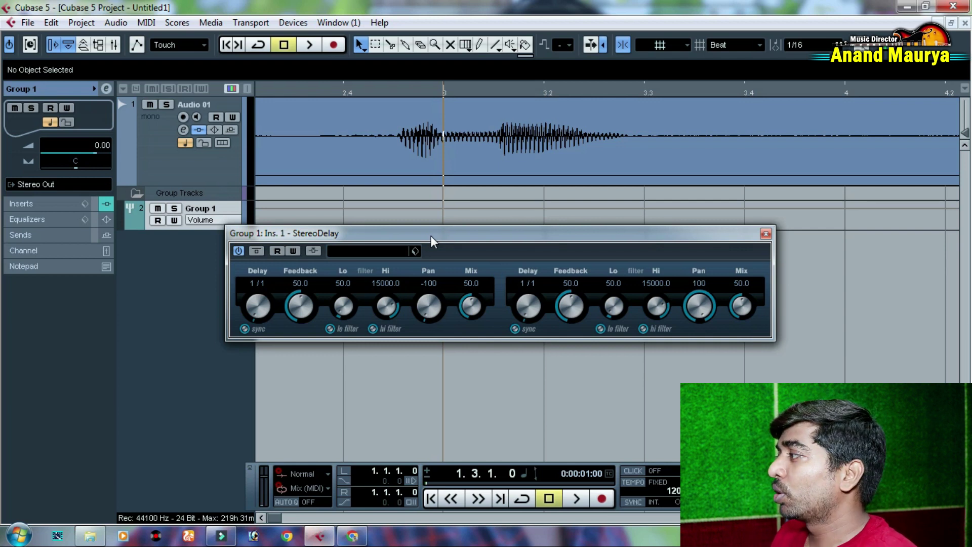
{"action": "left_click_drag", "start_coordinate": [430, 236], "coordinate": [458, 232]}
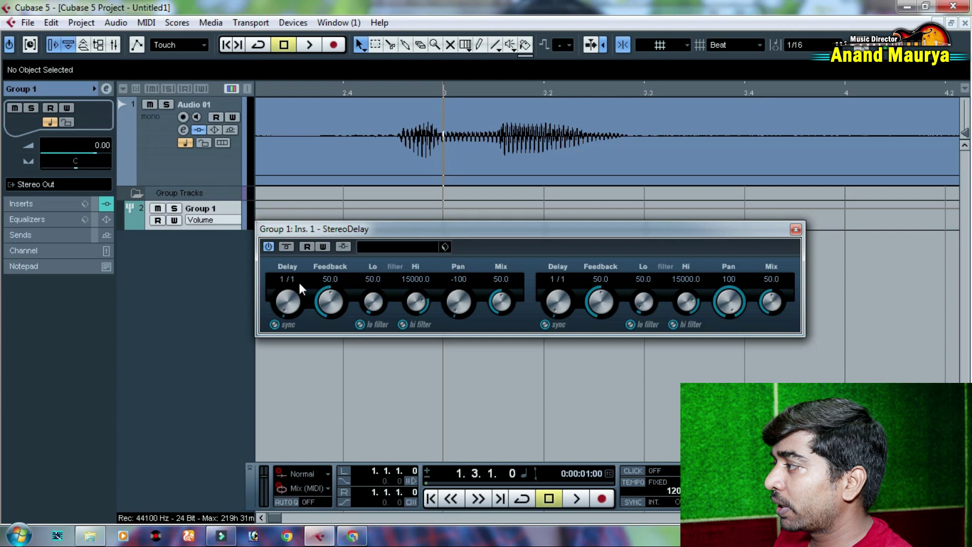
{"action": "mouse_move", "coordinate": [396, 232]}
{"action": "left_mouse_down"}
{"action": "mouse_move", "coordinate": [346, 233]}
{"action": "mouse_move", "coordinate": [386, 233]}
{"action": "left_mouse_up"}
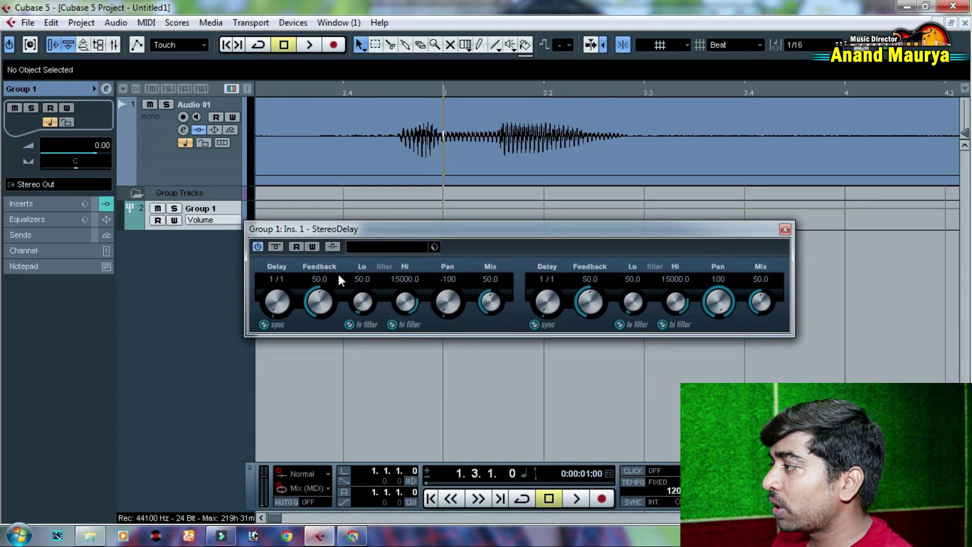
{"action": "left_click", "coordinate": [277, 280]}
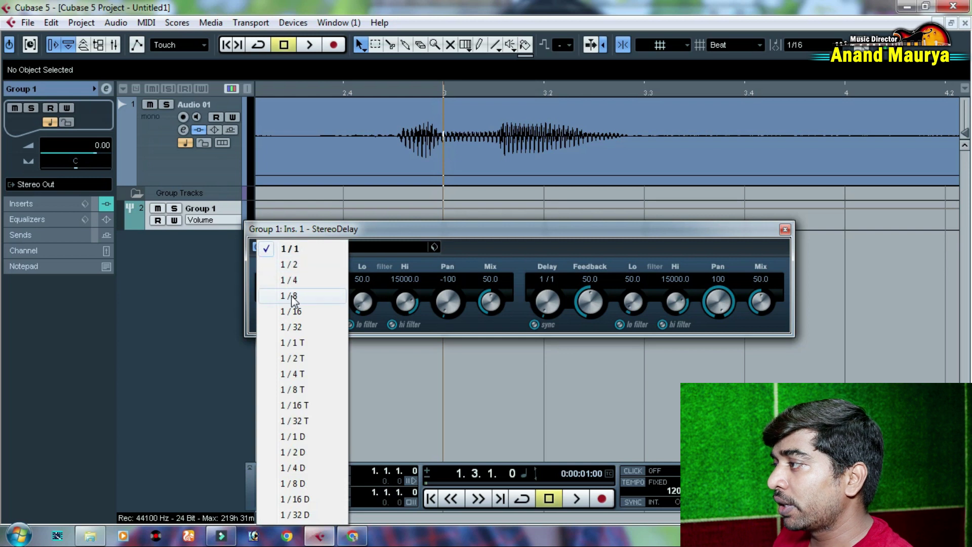
{"action": "left_click", "coordinate": [286, 293]}
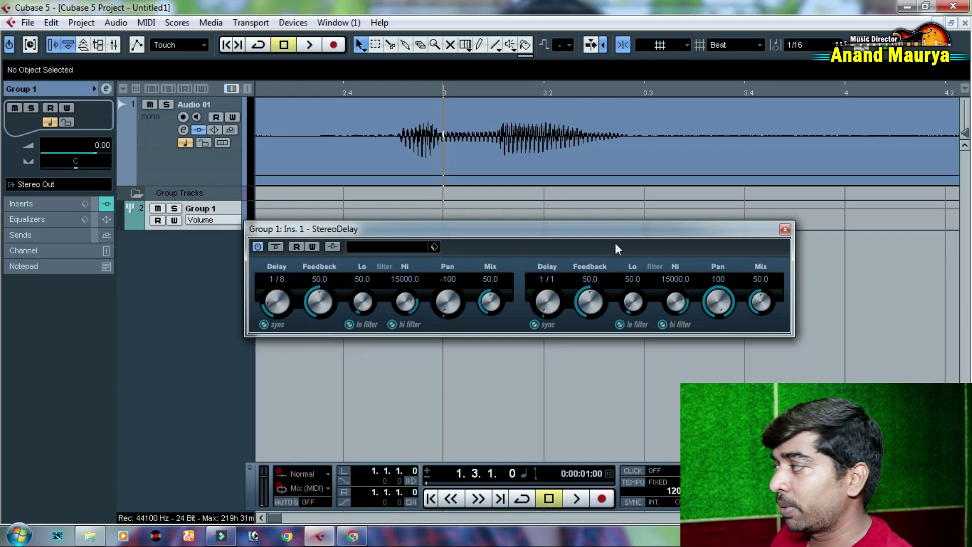
{"action": "left_click", "coordinate": [542, 280]}
{"action": "left_click", "coordinate": [566, 278]}
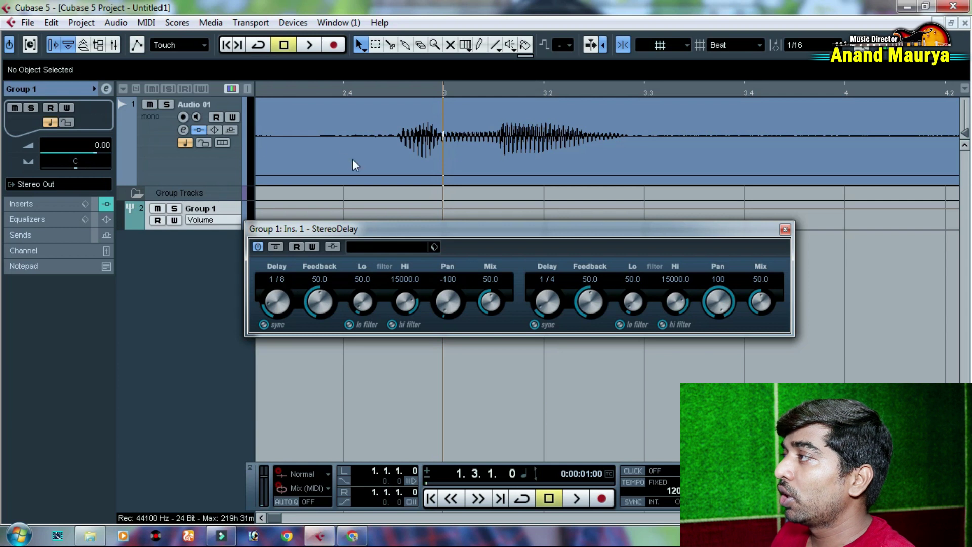
Step: Show the whole vocal event from the project start and set the track height to 2 rows
{"action": "left_click_drag", "start_coordinate": [337, 89], "coordinate": [207, 62]}
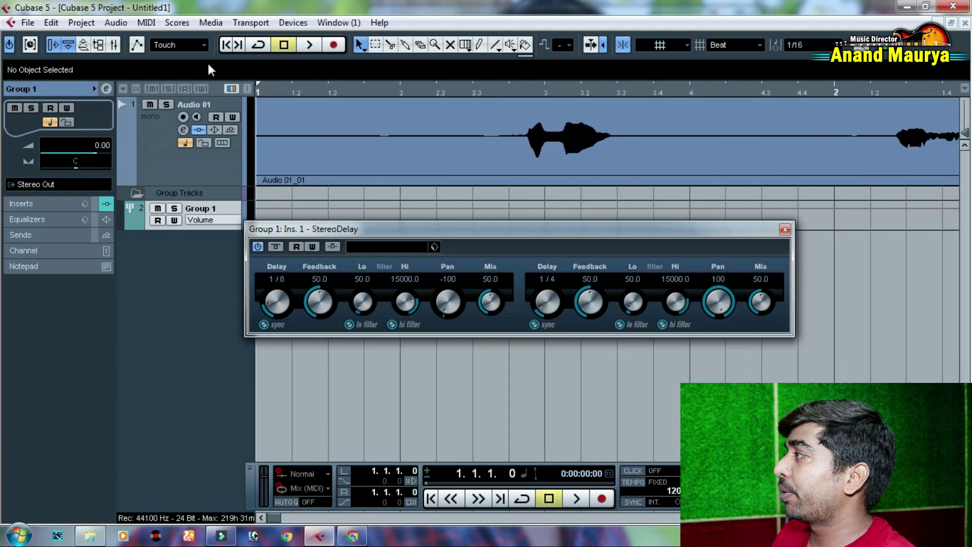
{"action": "left_click_drag", "start_coordinate": [447, 94], "coordinate": [339, 65]}
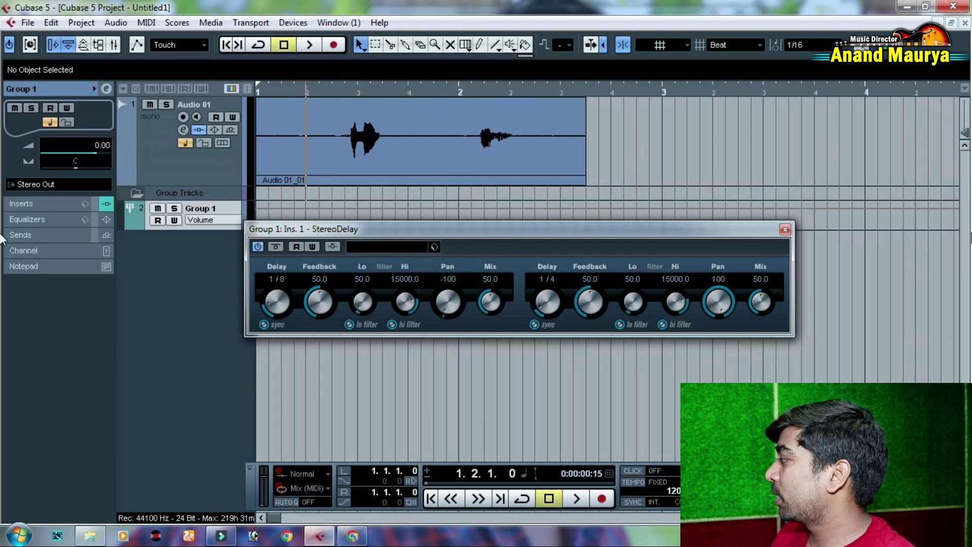
{"action": "left_click", "coordinate": [965, 460]}
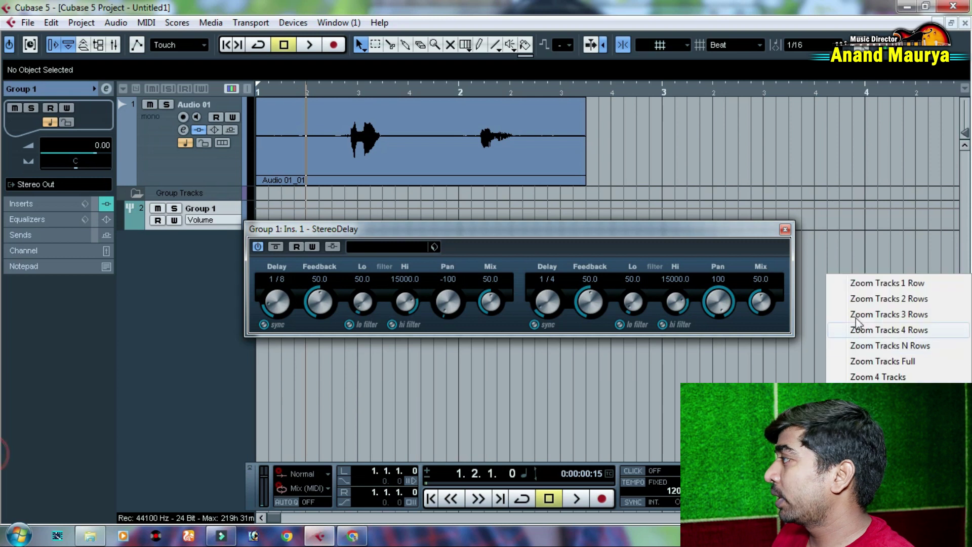
{"action": "left_click", "coordinate": [881, 304]}
Step: With snap off, split the Audio 01 event at 2.1.4.67, just before its second word, and delete the audio preceding it
{"action": "left_click_drag", "start_coordinate": [602, 92], "coordinate": [404, 98]}
{"action": "left_click_drag", "start_coordinate": [605, 125], "coordinate": [450, 123]}
{"action": "left_click_drag", "start_coordinate": [393, 118], "coordinate": [510, 151]}
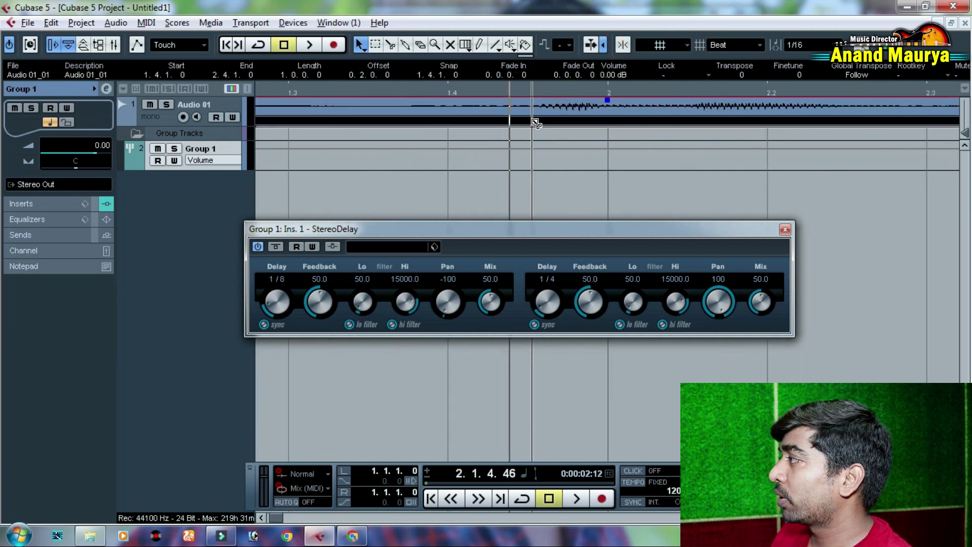
{"action": "left_click", "coordinate": [537, 117], "text": "alt"}
{"action": "left_click", "coordinate": [509, 115]}
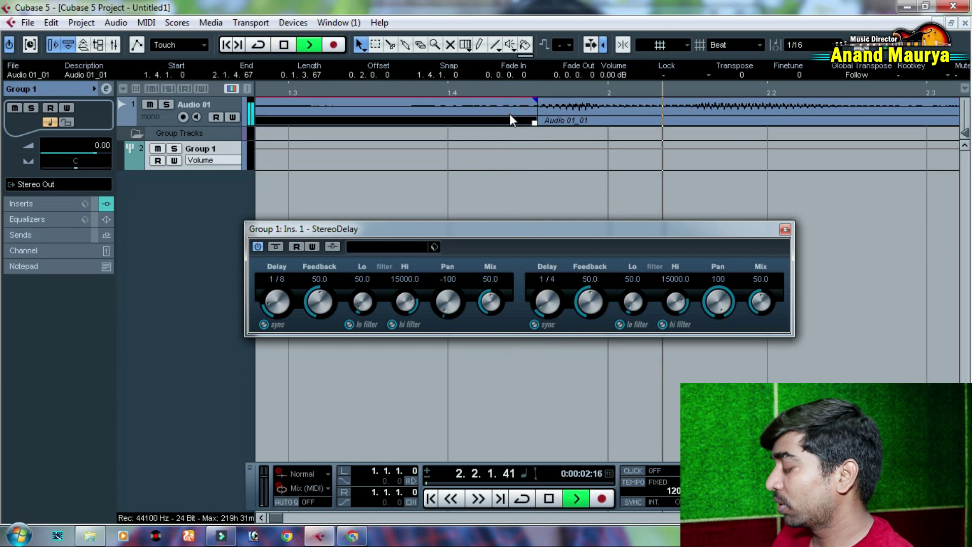
{"action": "key", "text": "Delete"}
Step: Turn snap on and move the remaining Audio 01 event so it starts at 2.1.1.0
{"action": "key", "text": "g"}
{"action": "key", "text": "g"}
{"action": "key", "text": "g"}
{"action": "key", "text": "g"}
{"action": "key", "text": "g"}
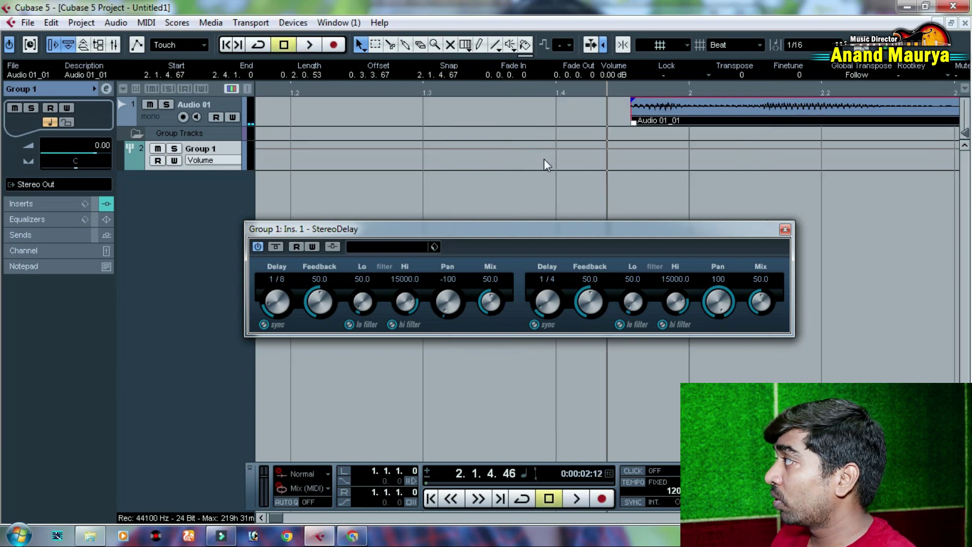
{"action": "left_click", "coordinate": [620, 44]}
{"action": "left_click_drag", "start_coordinate": [591, 111], "coordinate": [549, 114]}
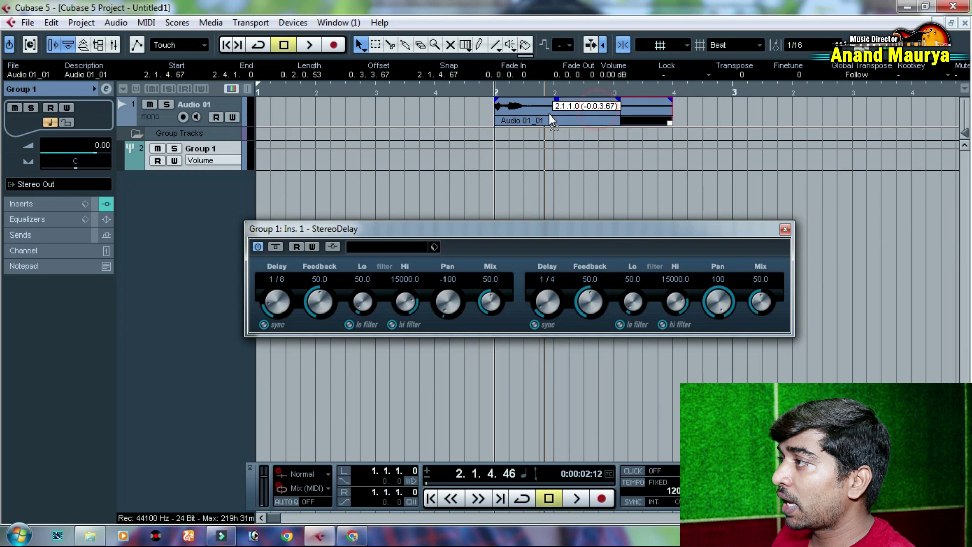
Step: Switch off the ModDelay insert on the Audio 01 channel and close its channel settings
{"action": "left_click", "coordinate": [157, 124]}
{"action": "left_click", "coordinate": [108, 89]}
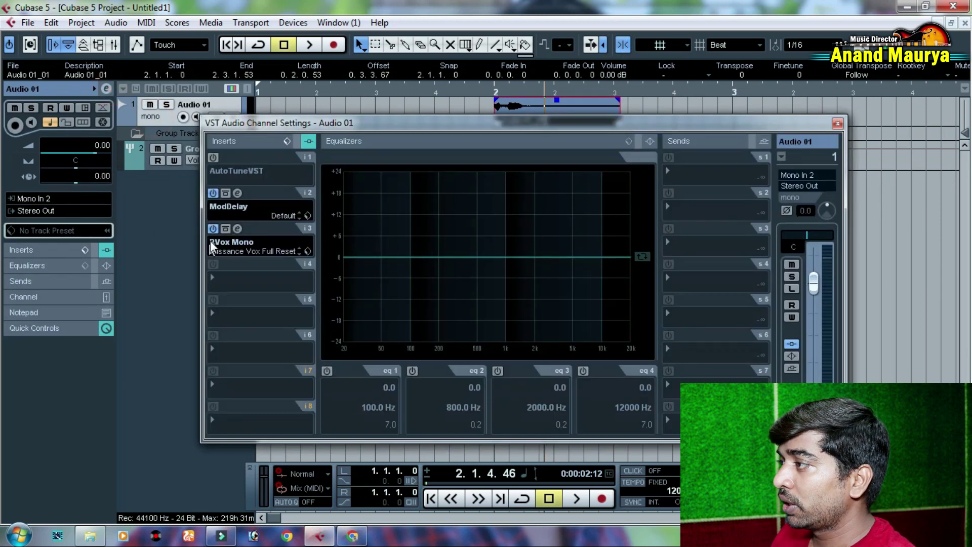
{"action": "left_click", "coordinate": [214, 194]}
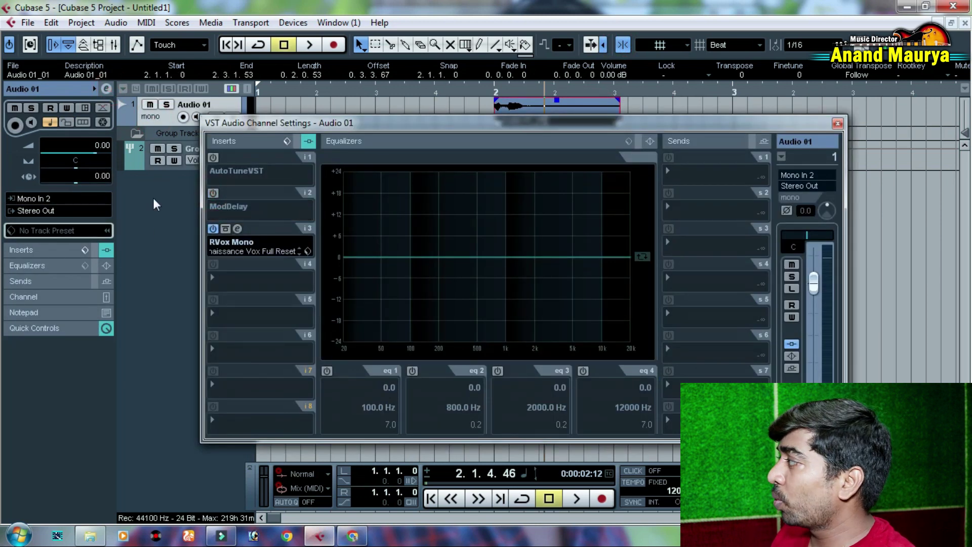
{"action": "left_click", "coordinate": [837, 123]}
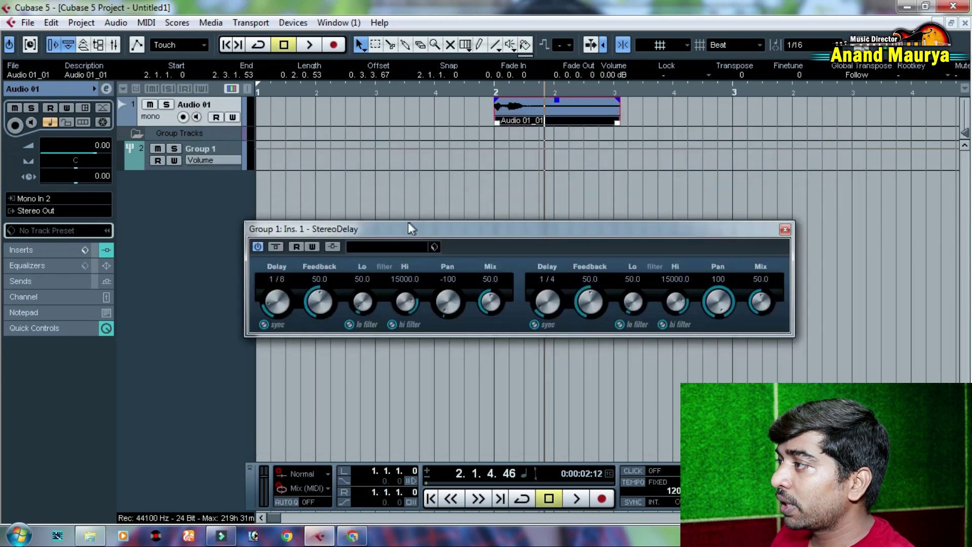
Step: Route the Audio 01 track's output to Group 1
{"action": "left_click", "coordinate": [223, 147]}
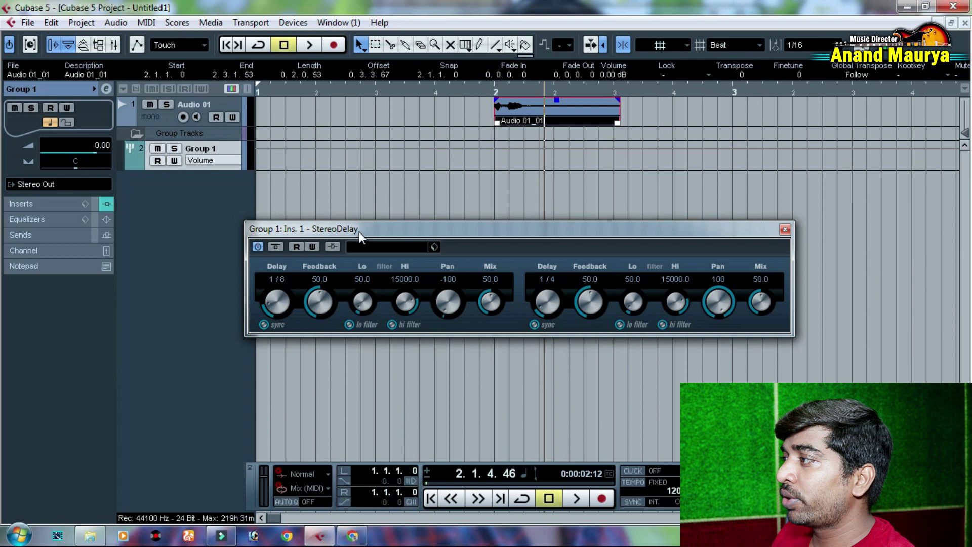
{"action": "left_click", "coordinate": [150, 115]}
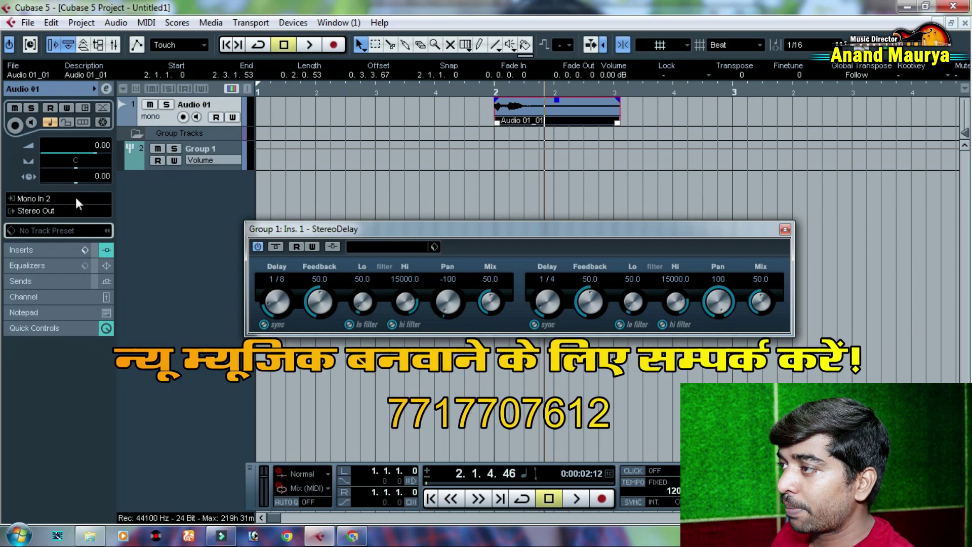
{"action": "left_click", "coordinate": [54, 209]}
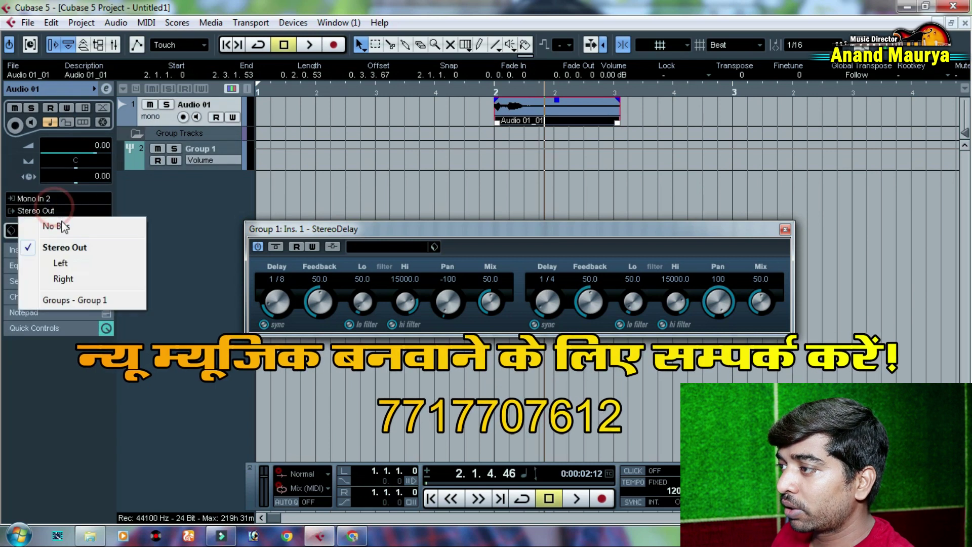
{"action": "left_click", "coordinate": [85, 301]}
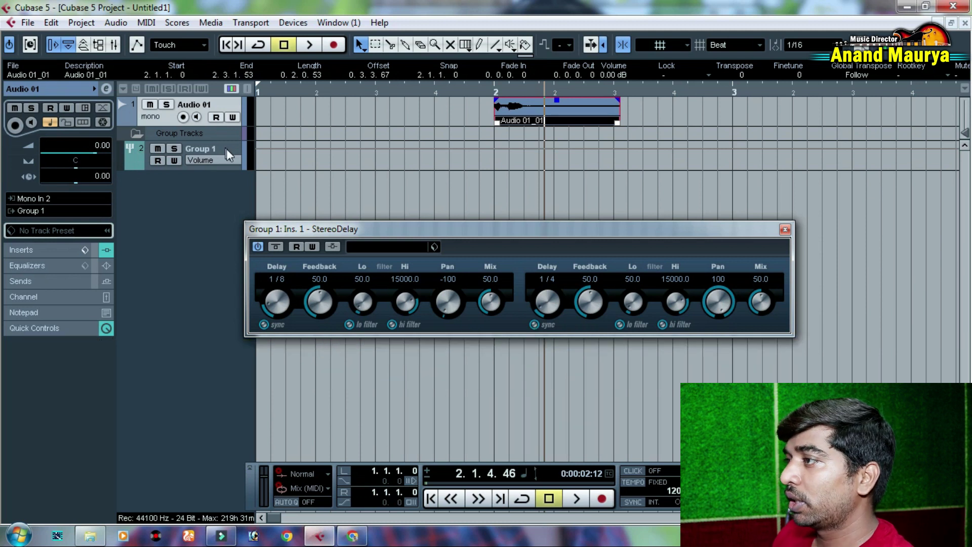
Step: Split the Audio 01 event at beat 2.2 and delete its tail, with the StereoDelay window moved lower
{"action": "left_click_drag", "start_coordinate": [404, 228], "coordinate": [434, 247]}
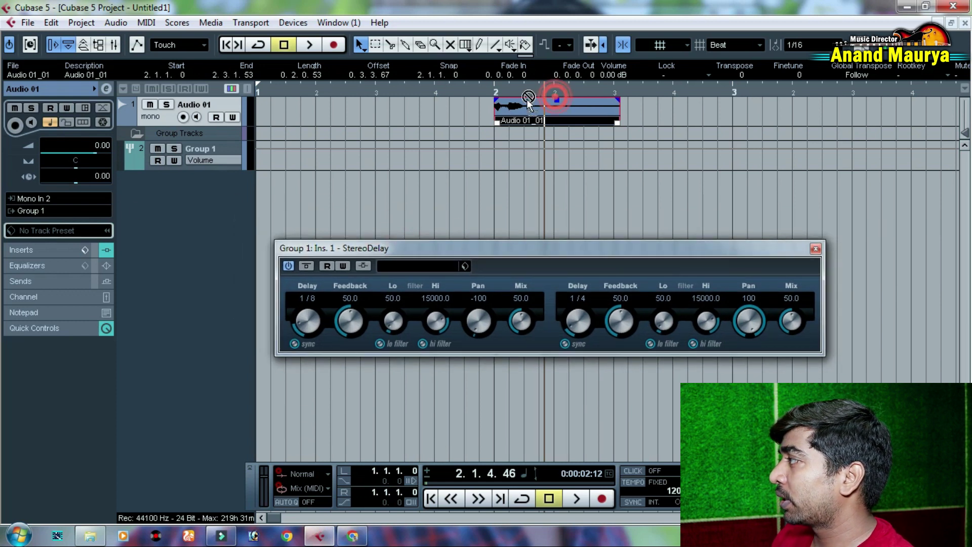
{"action": "left_click", "coordinate": [564, 113], "text": "alt"}
{"action": "key", "text": "Delete"}
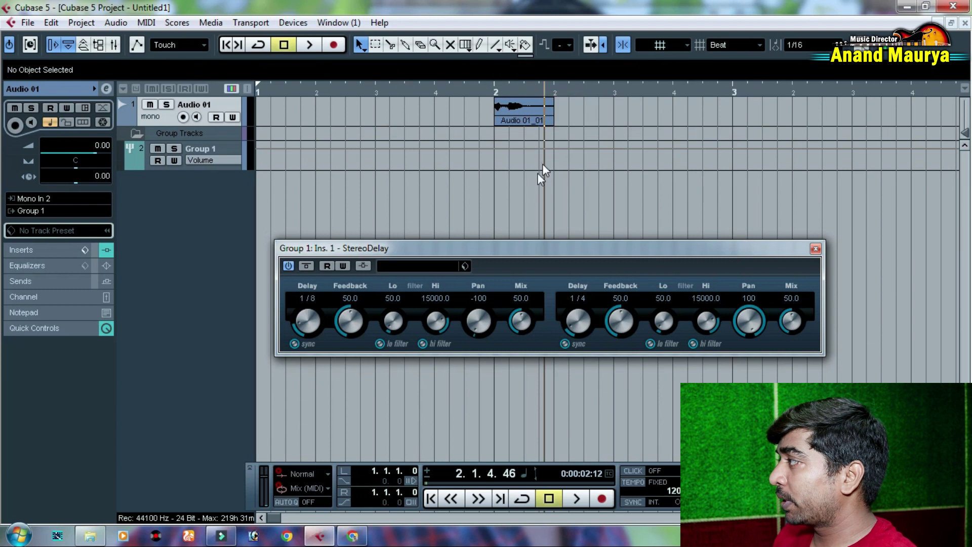
Step: Play the vocal through the group's StereoDelay briefly from position 1.4.1.0
{"action": "left_click_drag", "start_coordinate": [481, 93], "coordinate": [429, 86]}
{"action": "key", "text": "space"}
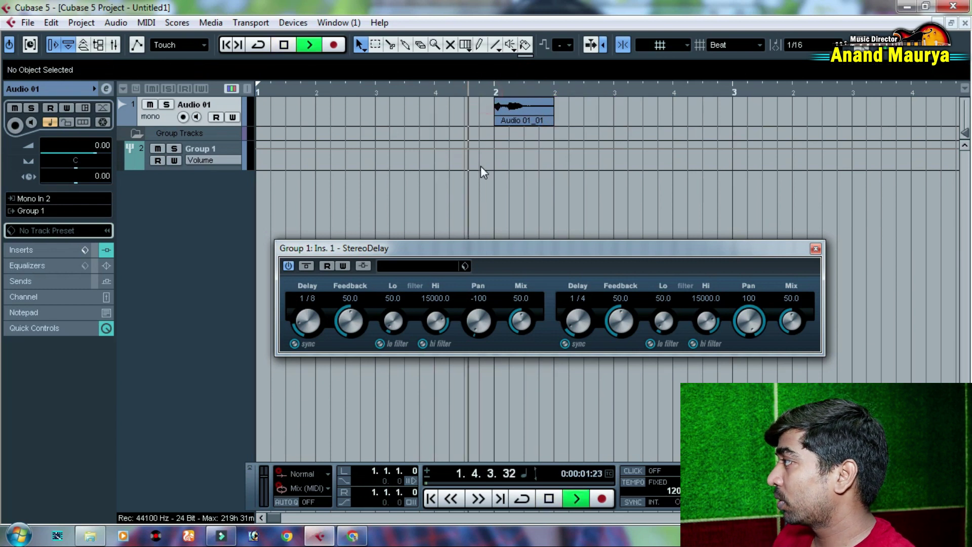
{"action": "key", "text": "space"}
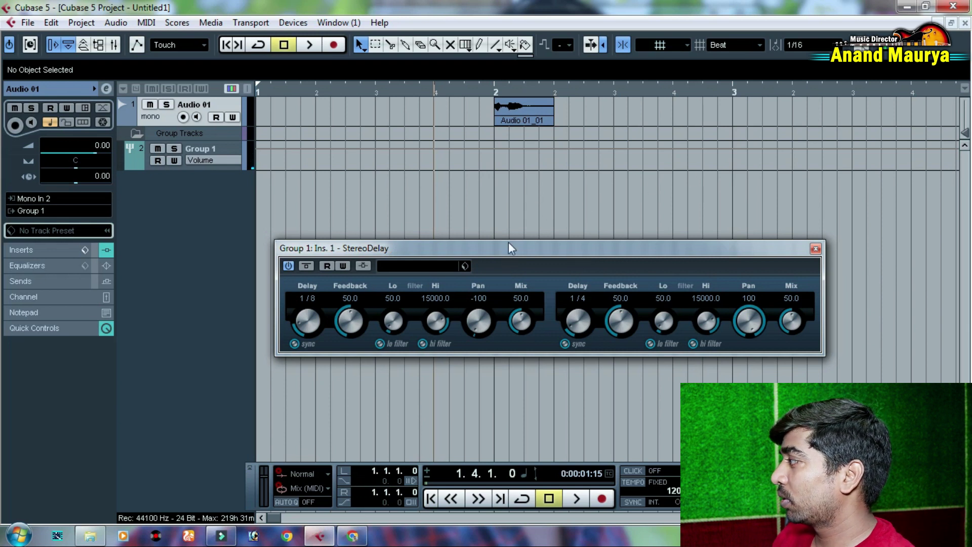
Step: Set the StereoDelay's mix to 5.0 on both the left and right delays
{"action": "left_click", "coordinate": [791, 299]}
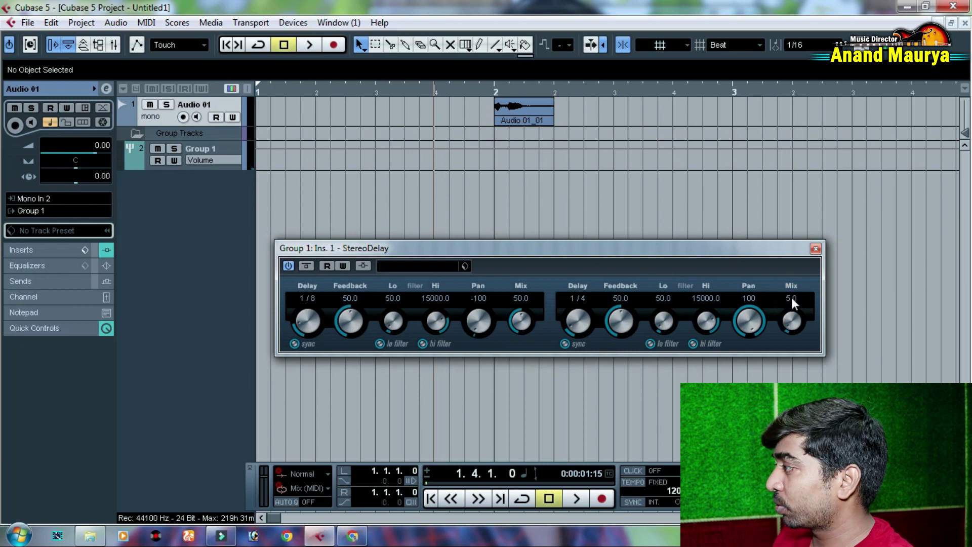
{"action": "left_click", "coordinate": [515, 299]}
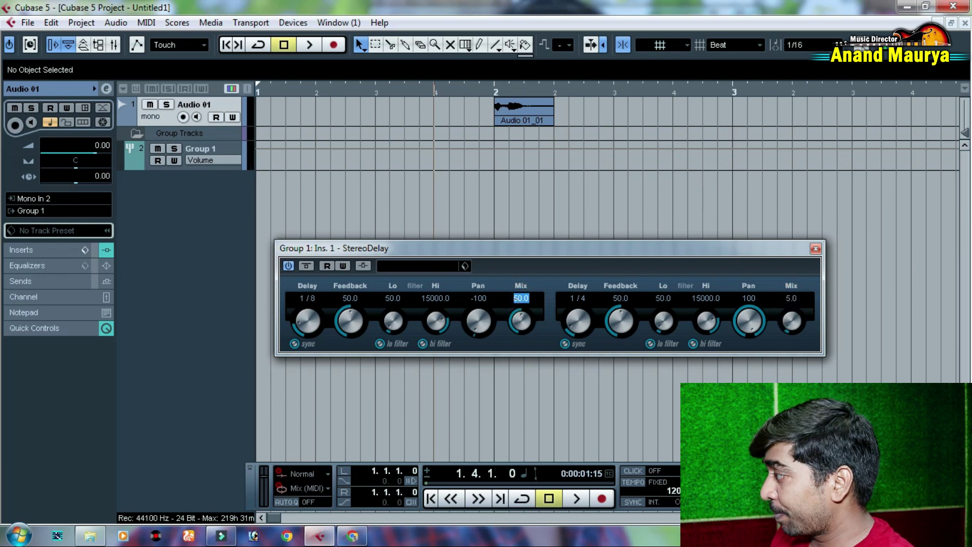
{"action": "type", "text": "5"}
{"action": "key", "text": "Return"}
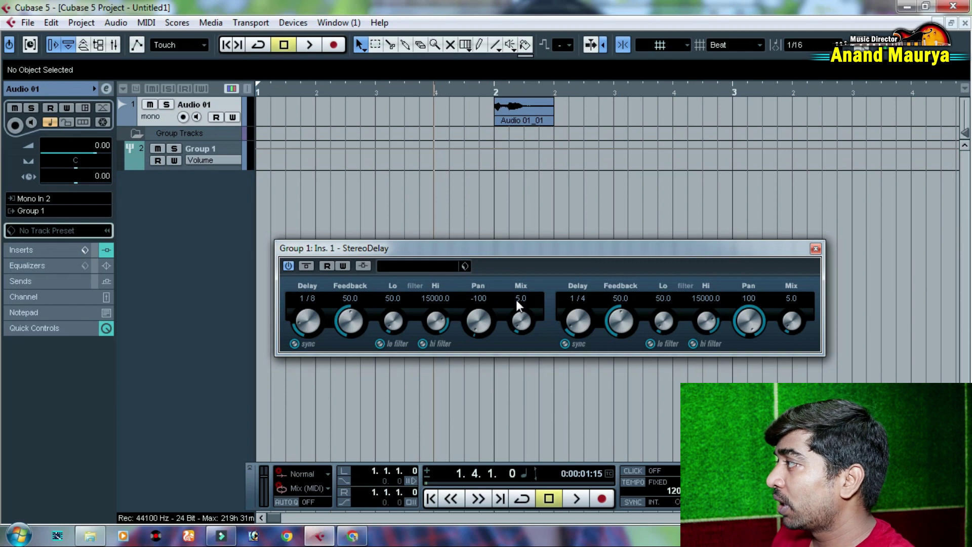
Step: Replay the vocal from 1.4.1.0 with the reduced mix and view the left delay's note-value choices without changing them
{"action": "key", "text": "space"}
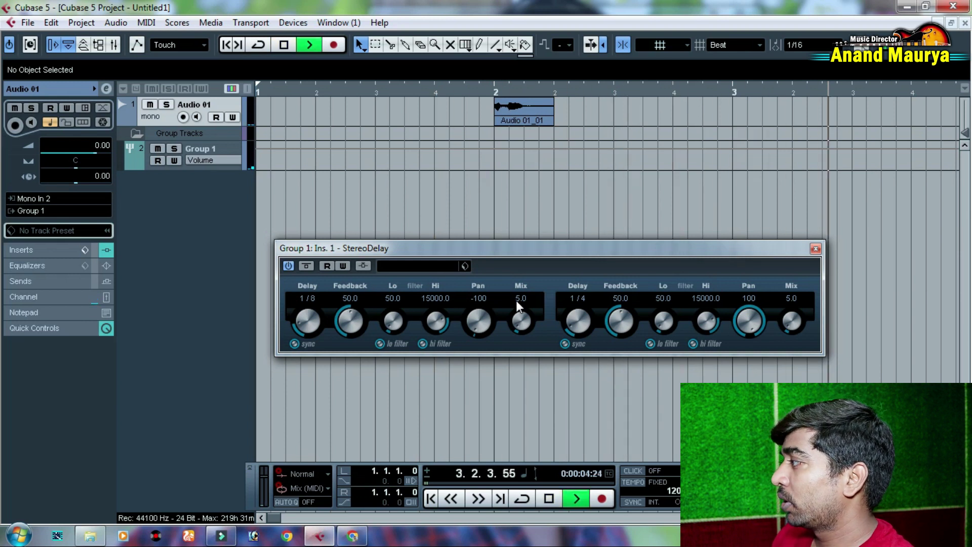
{"action": "key", "text": "space"}
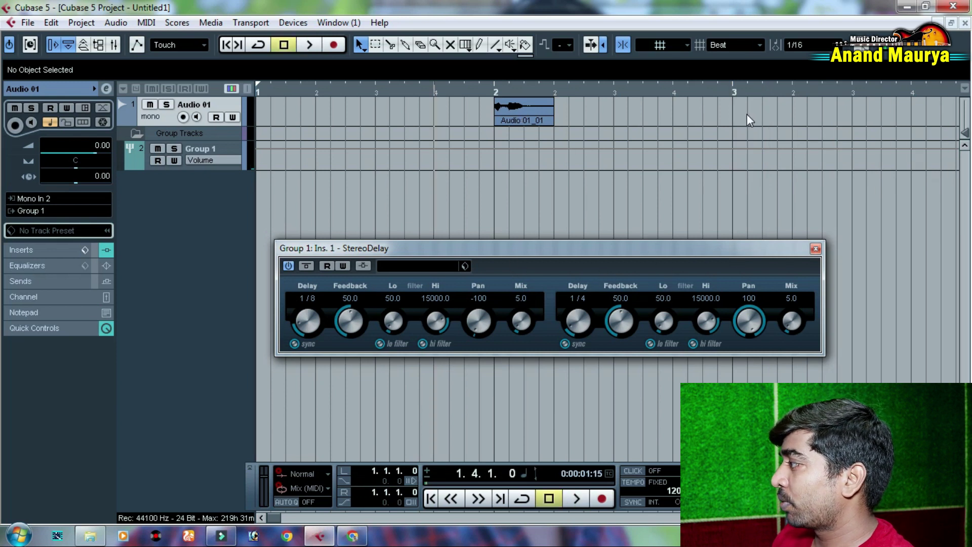
{"action": "left_click", "coordinate": [313, 299]}
{"action": "left_click", "coordinate": [463, 112]}
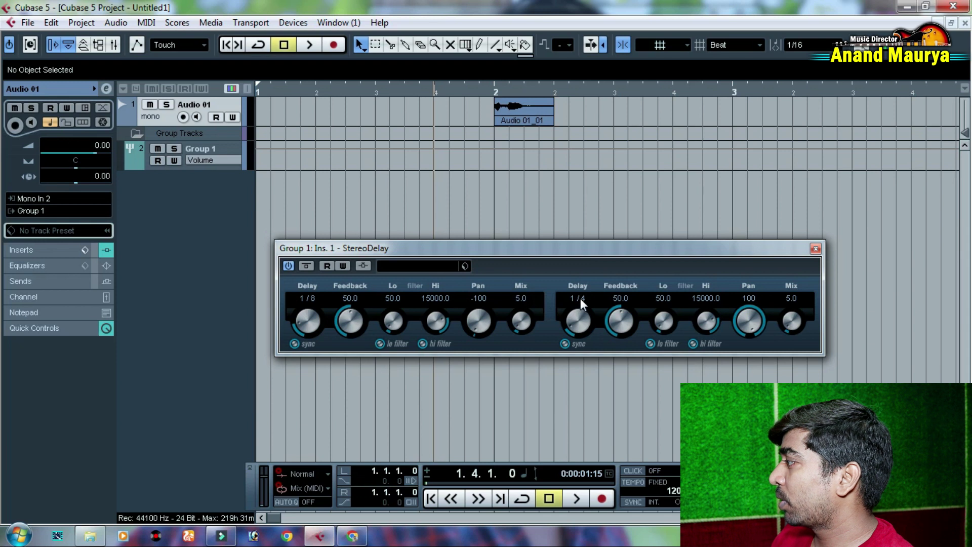
Step: Replay the vocal through the StereoDelay from position 1.4.1.0 to compare the 1/8 left and 1/4 right echoes
{"action": "key", "text": "space"}
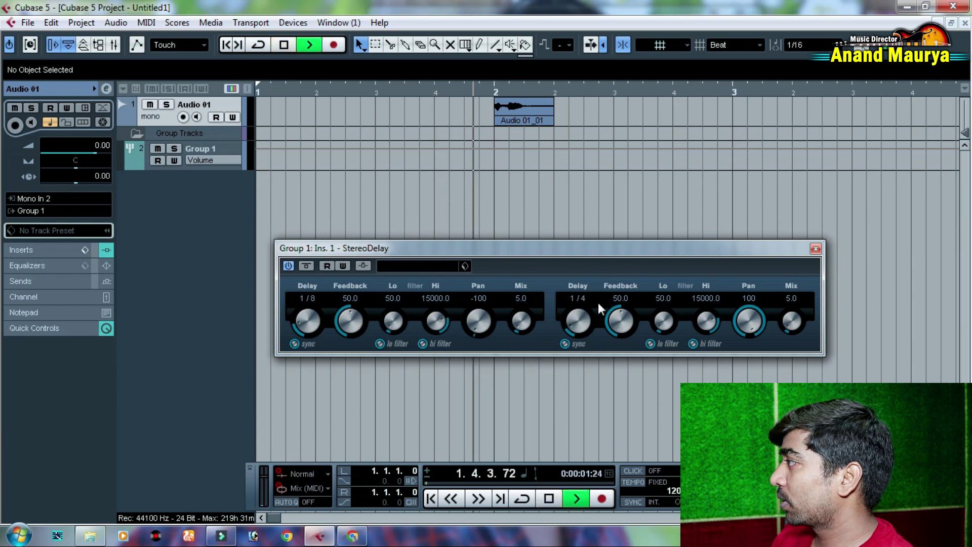
{"action": "key", "text": "space"}
{"action": "key", "text": "space"}
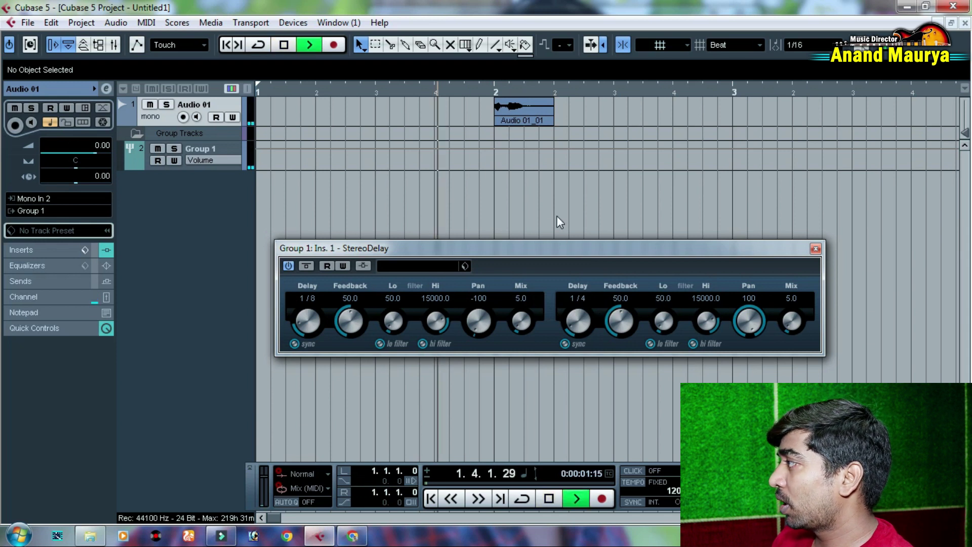
{"action": "key", "text": "space"}
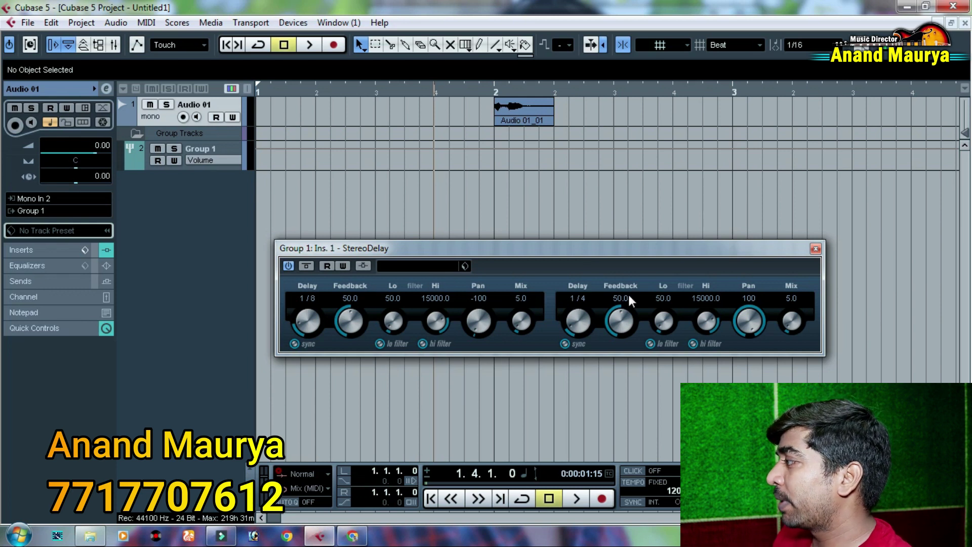
Step: Set the StereoDelay's right feedback to 20.0, left feedback to 25.0 and right mix to 4.0
{"action": "type", "text": "20"}
{"action": "key", "text": "Return"}
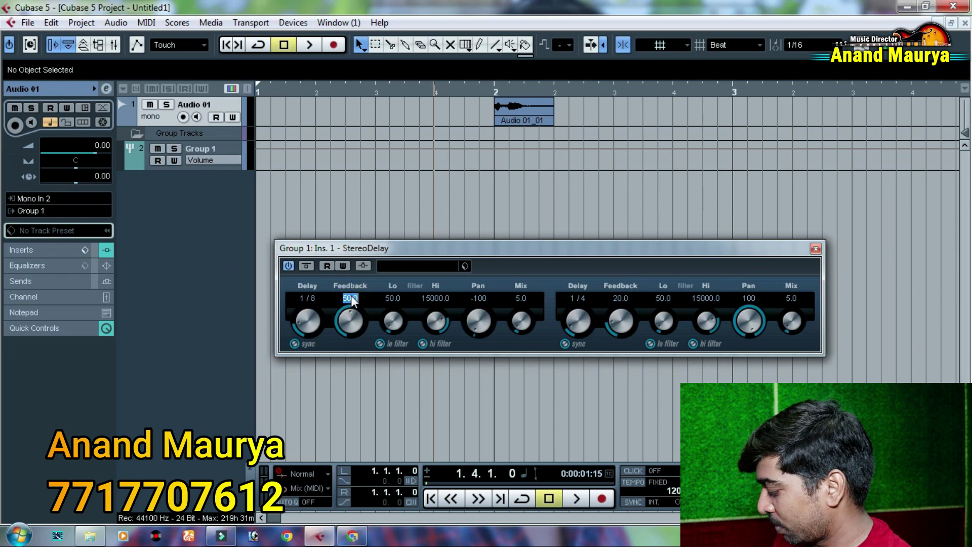
{"action": "type", "text": "25"}
{"action": "key", "text": "Return"}
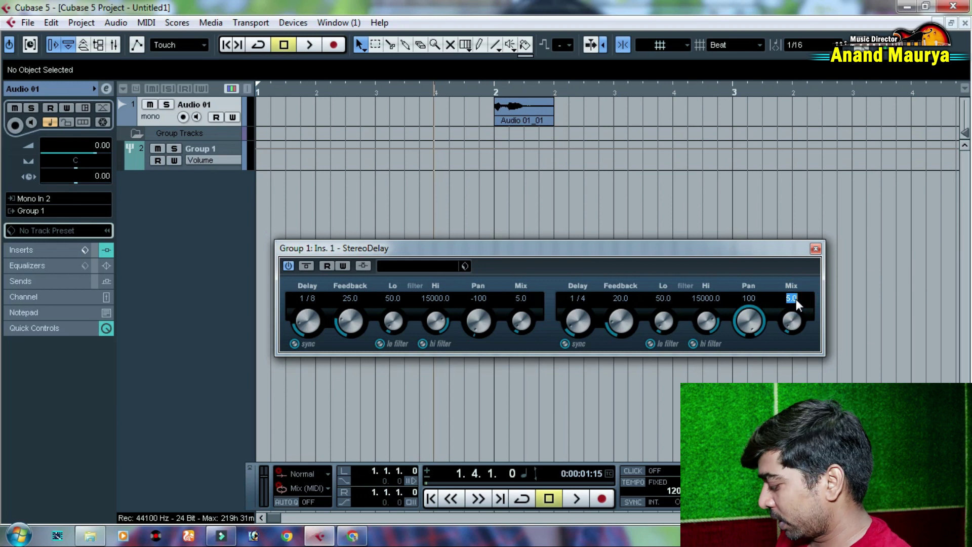
{"action": "type", "text": "4"}
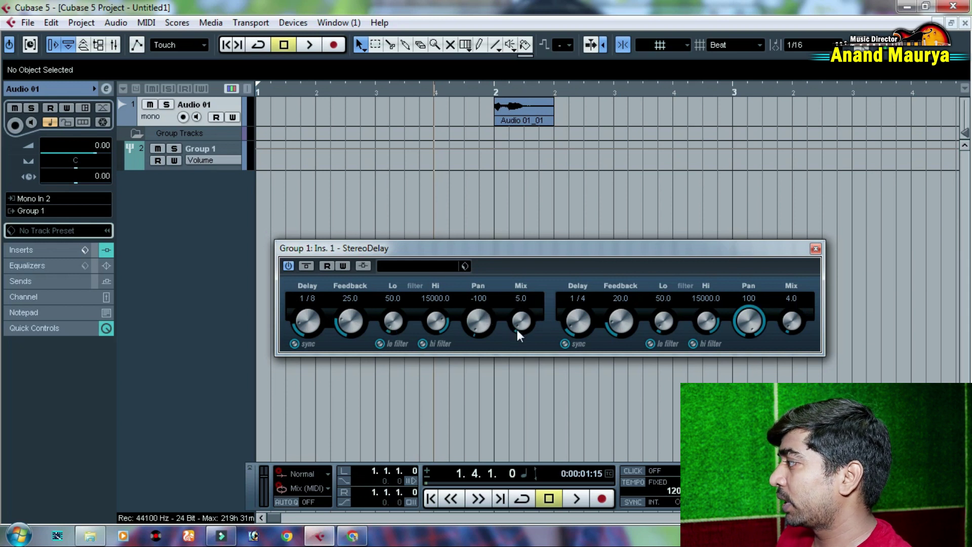
Step: Play the vocal with the adjusted feedback and mix, and stop playback with the cursor at 2.4.1.0
{"action": "key", "text": "space"}
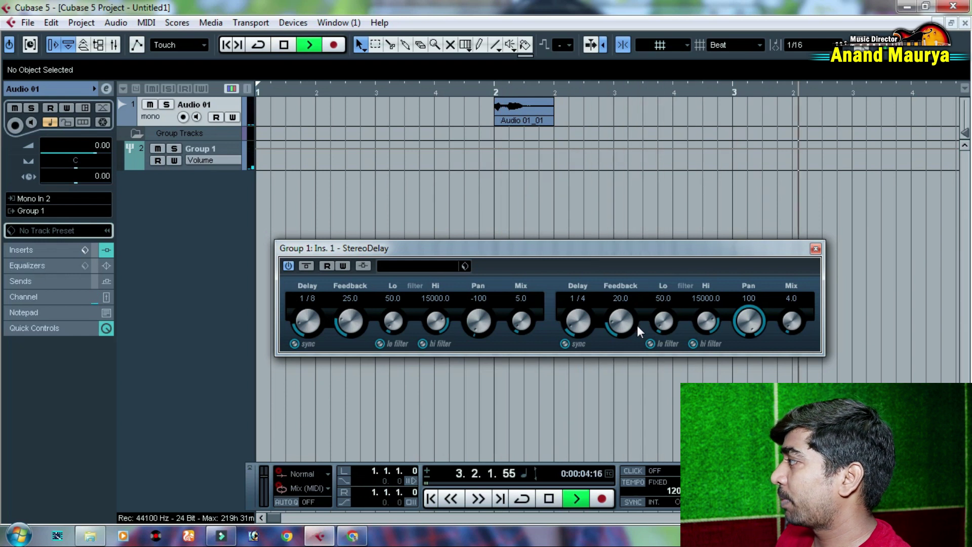
{"action": "left_click_drag", "start_coordinate": [545, 90], "coordinate": [477, 57]}
{"action": "key", "text": "space"}
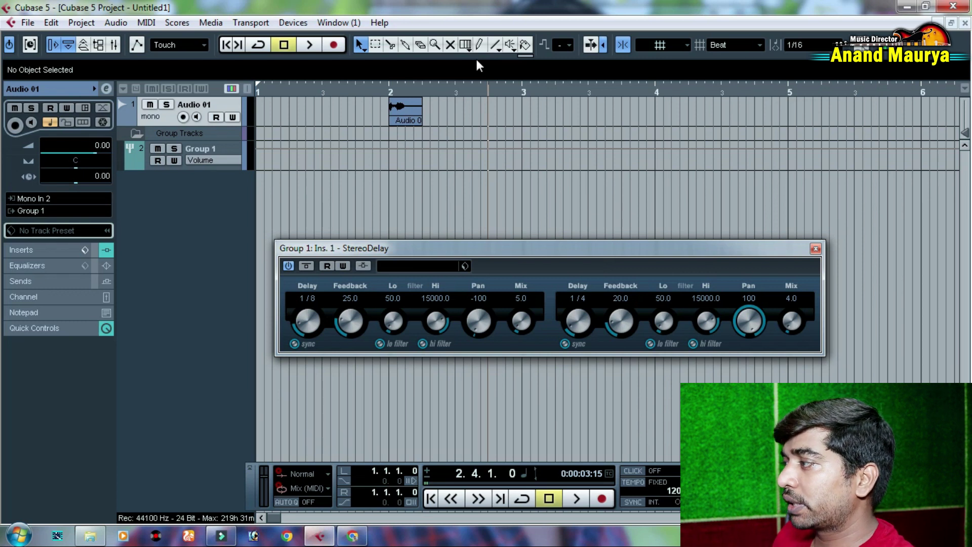
Step: Load the AK FX preset into the StereoDelay and play the vocal from 1.4.1.0
{"action": "left_click", "coordinate": [403, 267]}
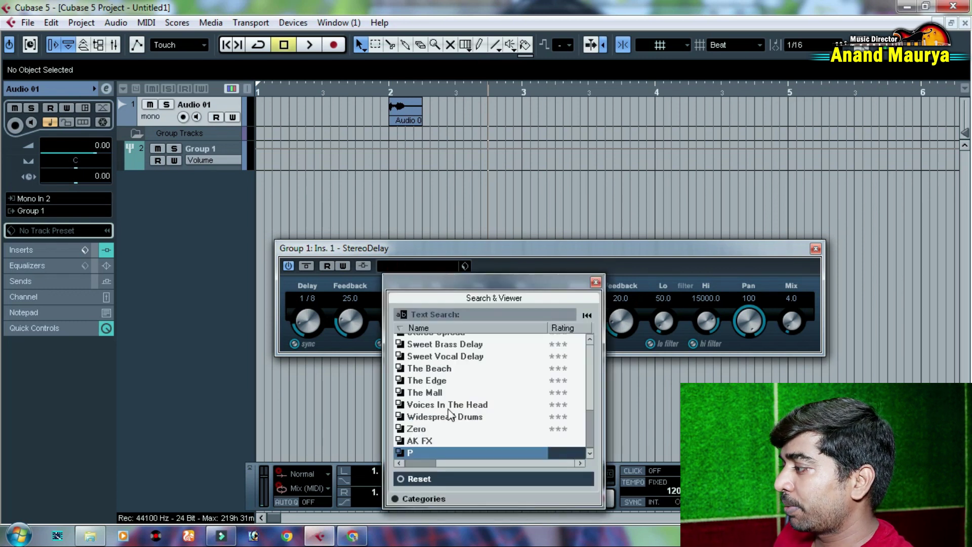
{"action": "double_click", "coordinate": [422, 440]}
{"action": "key", "text": "space"}
{"action": "key", "text": "space"}
{"action": "left_click", "coordinate": [369, 91]}
{"action": "key", "text": "space"}
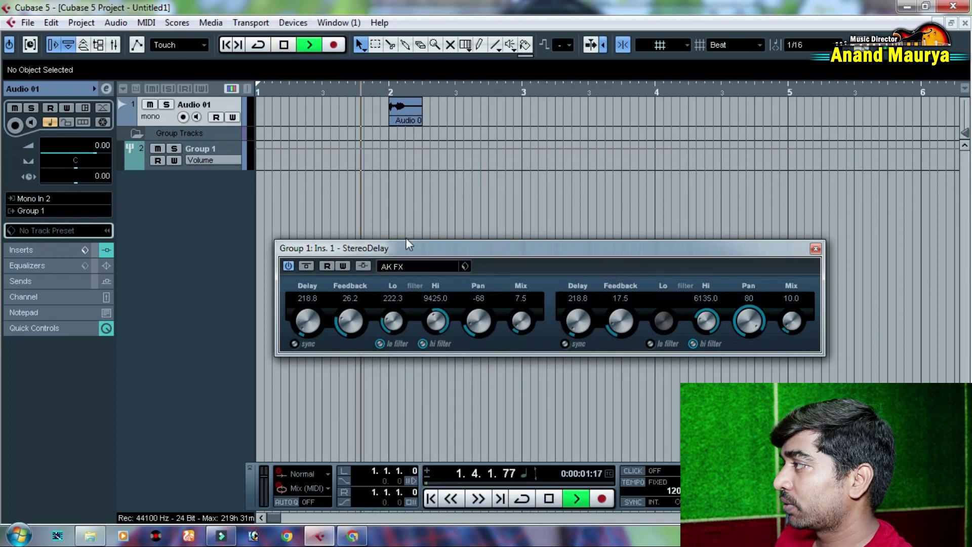
Step: Load the P preset into the StereoDelay and audition the vocal from 1.4.1.0
{"action": "left_click", "coordinate": [406, 267]}
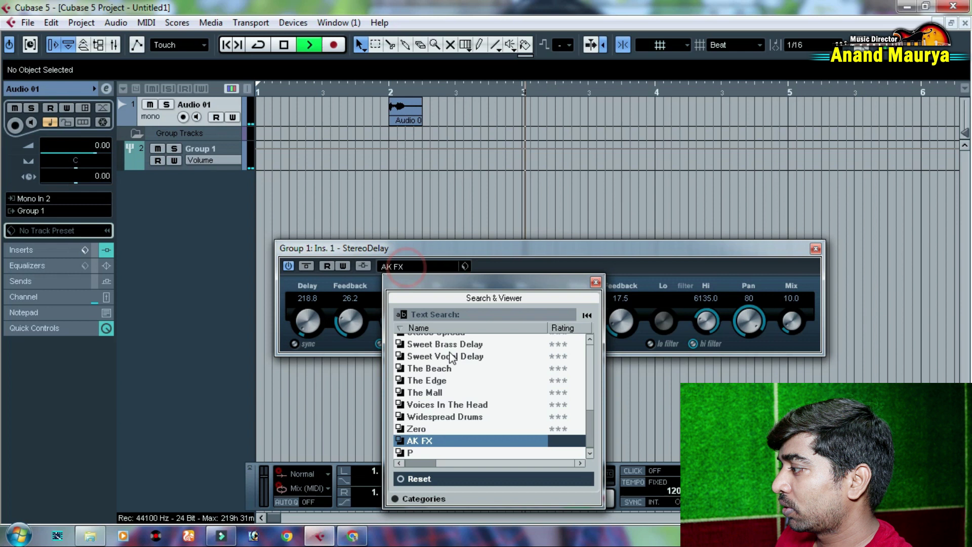
{"action": "double_click", "coordinate": [418, 453]}
{"action": "key", "text": "space"}
{"action": "key", "text": "space"}
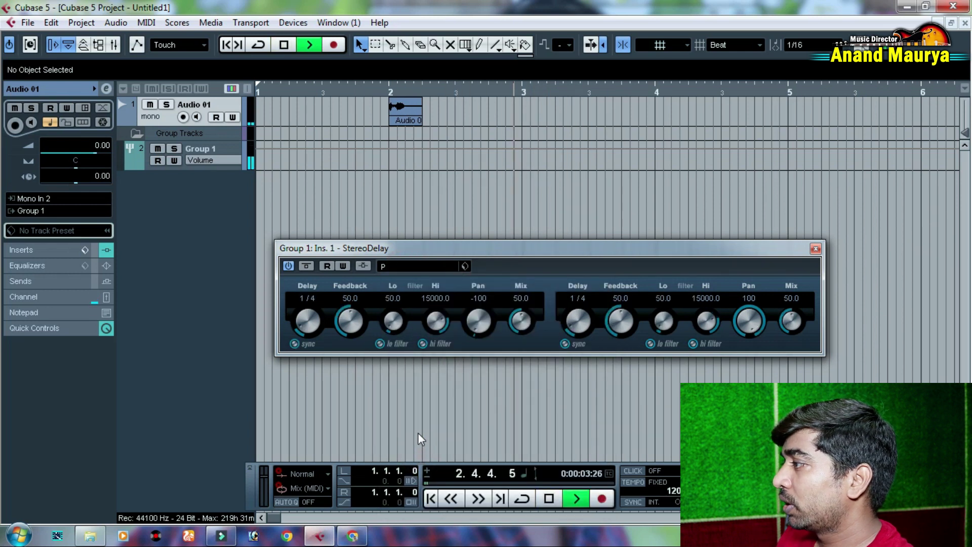
{"action": "key", "text": "space"}
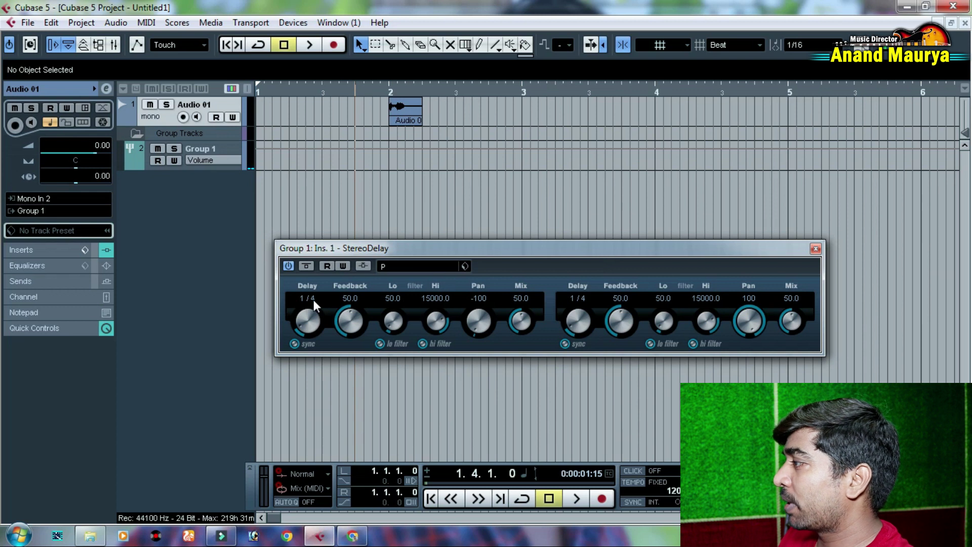
Step: Set the StereoDelay's left delay to 1/8 and the mix to 5.0 on both the left and right delays
{"action": "left_click", "coordinate": [314, 300]}
{"action": "left_click", "coordinate": [324, 73]}
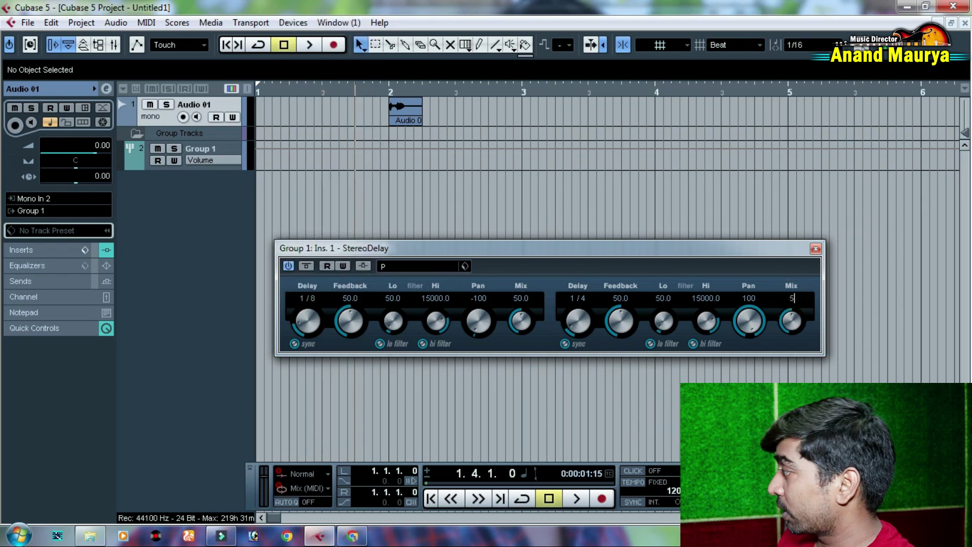
{"action": "double_click", "coordinate": [528, 299]}
{"action": "type", "text": "5"}
{"action": "key", "text": "Return"}
Step: Audition the vocal with the edited P preset from 1.4.1.0 and again from 2.1.1.0
{"action": "key", "text": "space"}
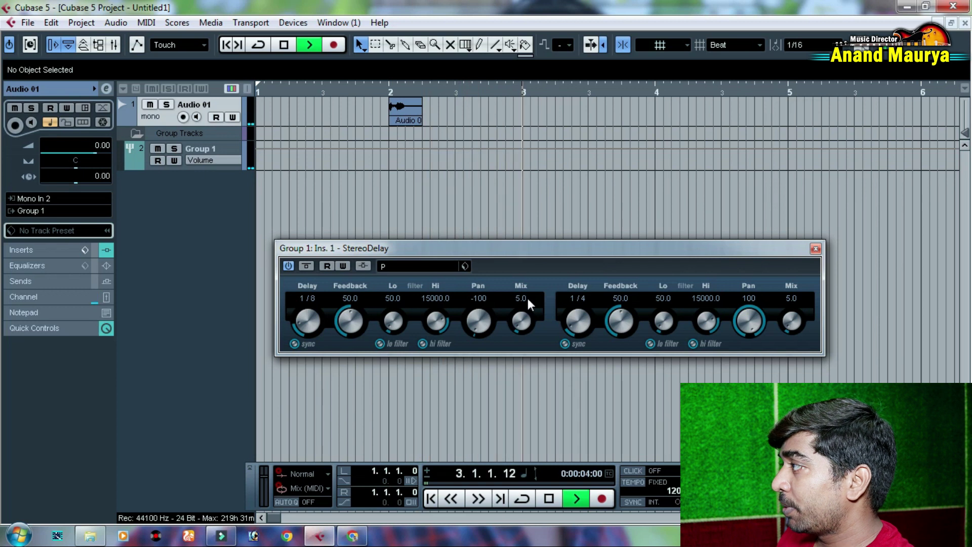
{"action": "key", "text": "space"}
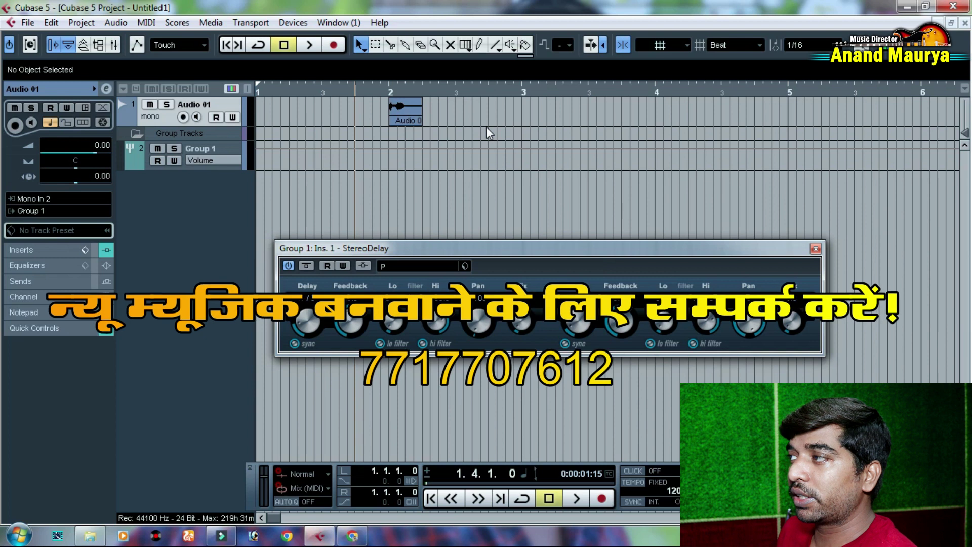
{"action": "left_click_drag", "start_coordinate": [373, 94], "coordinate": [389, 91]}
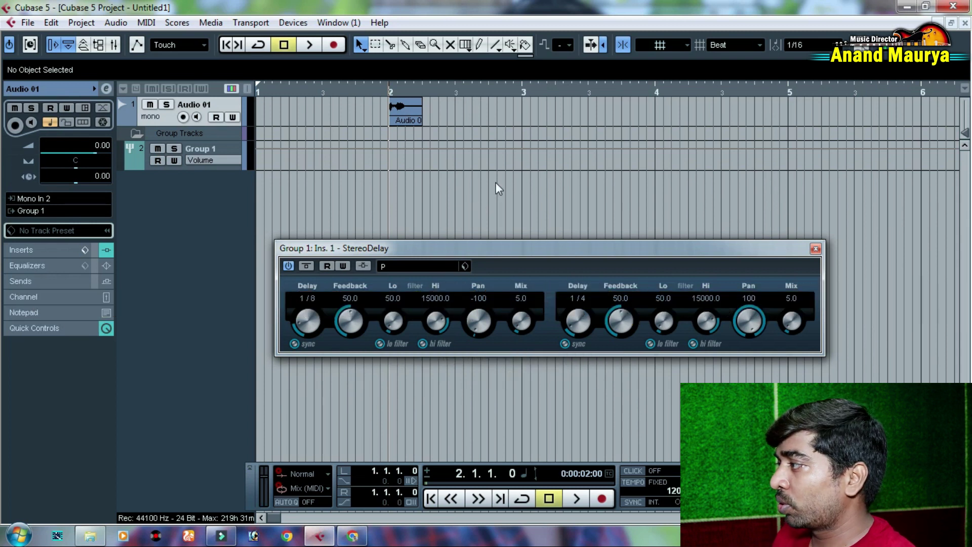
{"action": "key", "text": "space"}
{"action": "key", "text": "space"}
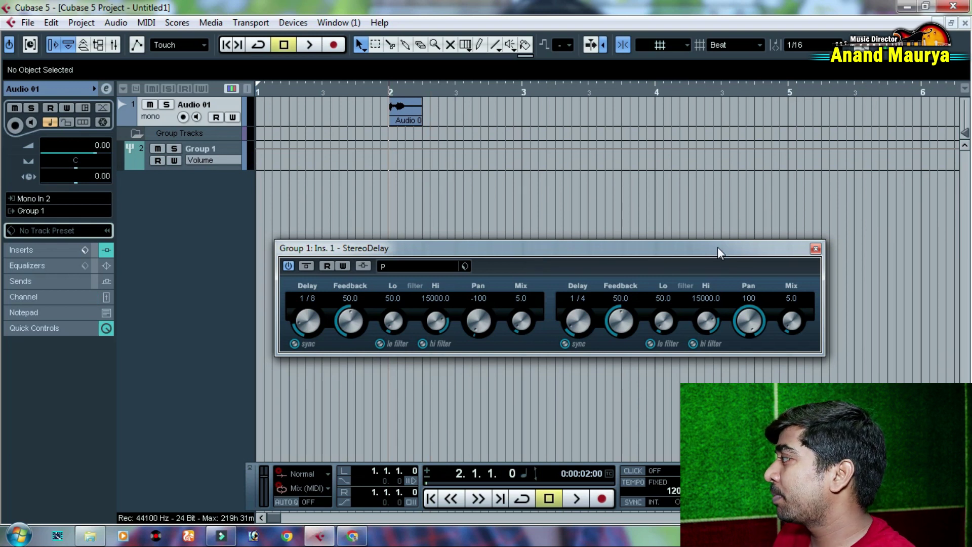
Step: Close the StereoDelay window and remove the Group Tracks folder together with Group 1
{"action": "left_click", "coordinate": [815, 248]}
{"action": "right_click", "coordinate": [192, 136]}
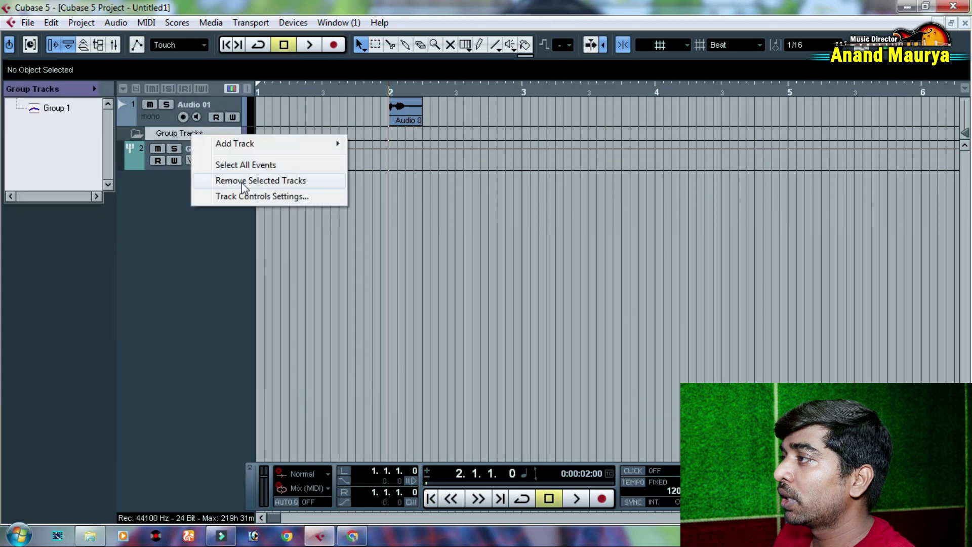
{"action": "left_click", "coordinate": [260, 184]}
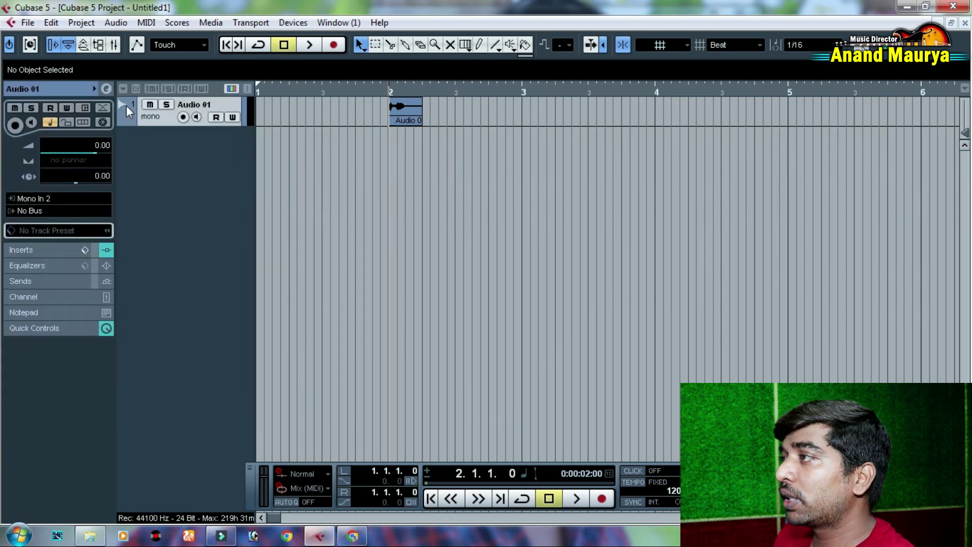
Step: Import all tracks from the XML track archive in the presenter's named folder on drive F, using the media files from the archive
{"action": "left_click", "coordinate": [25, 23]}
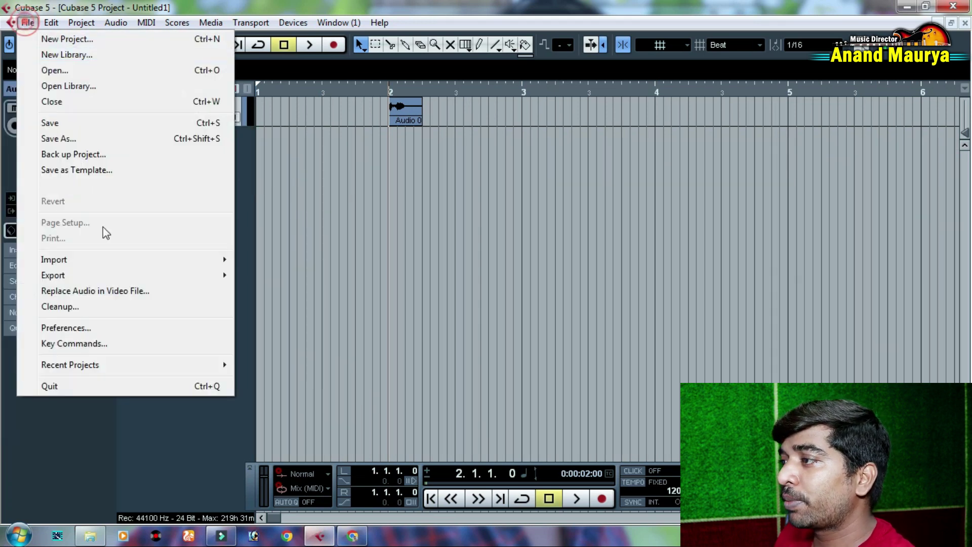
{"action": "left_click", "coordinate": [75, 259]}
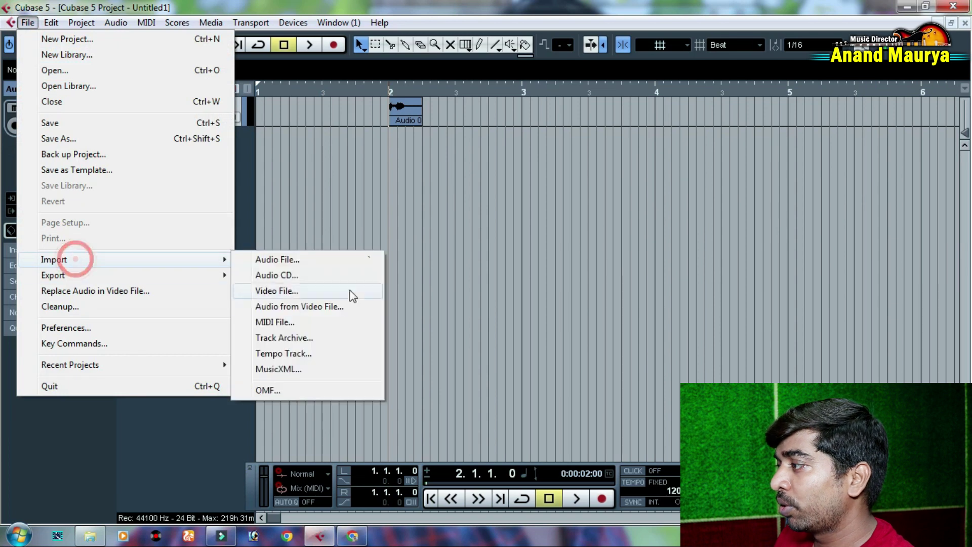
{"action": "left_click", "coordinate": [298, 338]}
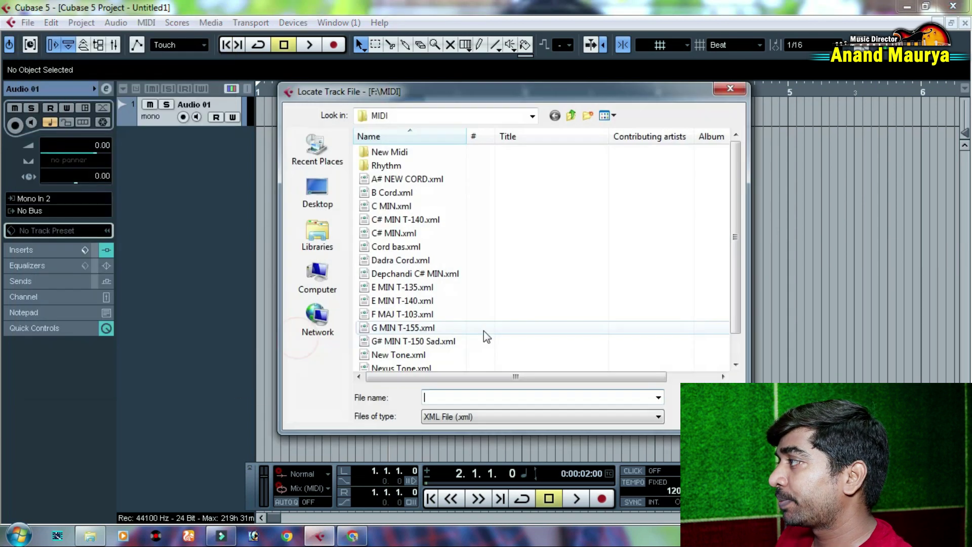
{"action": "left_click", "coordinate": [571, 115]}
{"action": "double_click", "coordinate": [423, 167]}
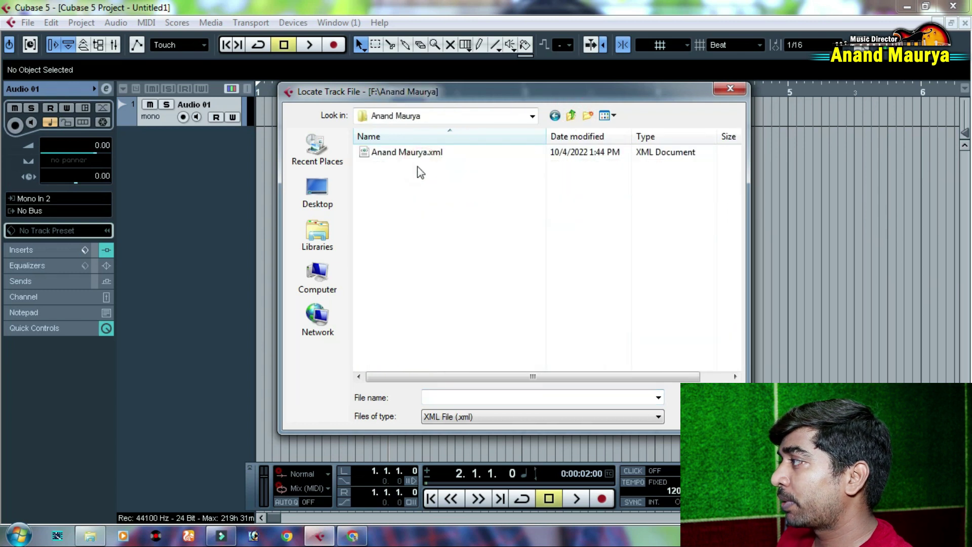
{"action": "left_click", "coordinate": [412, 153]}
{"action": "left_click", "coordinate": [703, 398]}
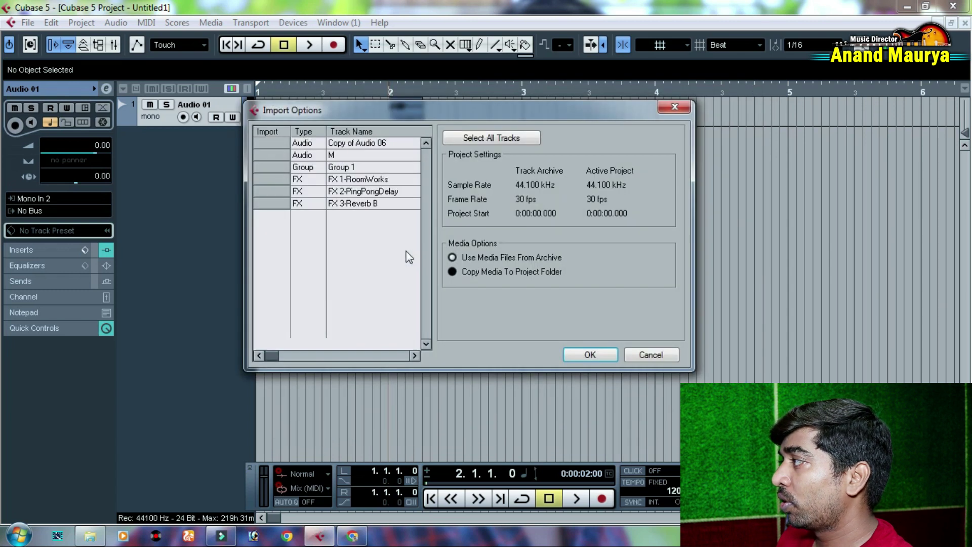
{"action": "left_click", "coordinate": [526, 138]}
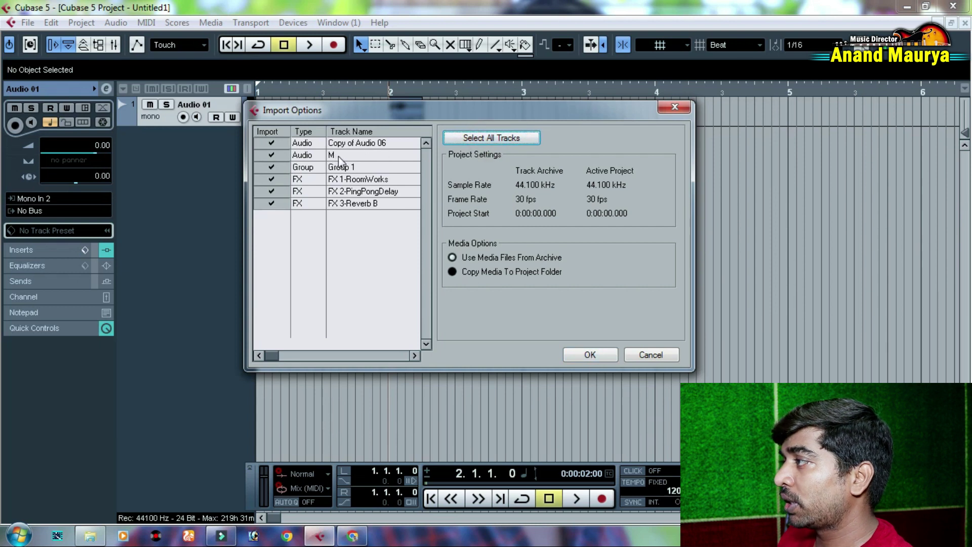
{"action": "left_click", "coordinate": [589, 355]}
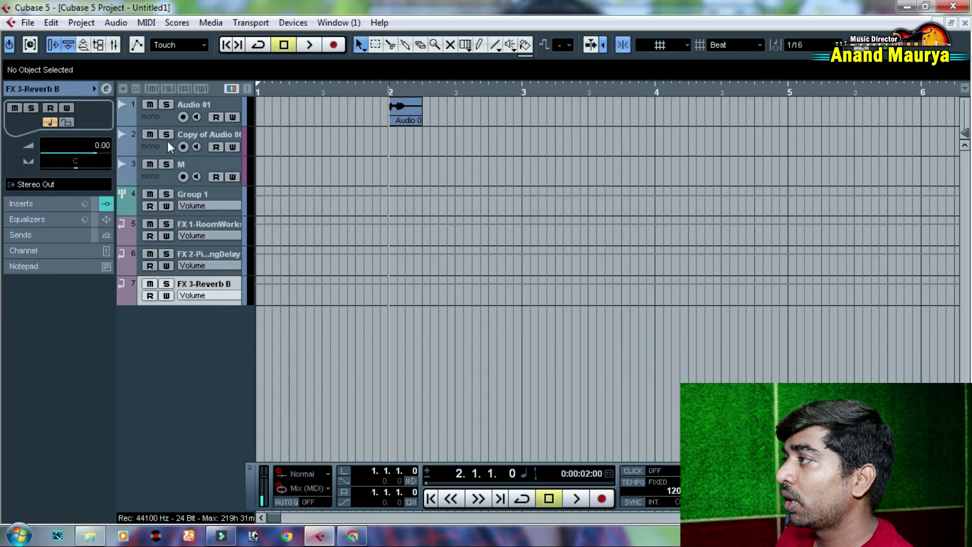
Step: Delete the imported events on the Copy of Audio 06 and M tracks and move the Audio 01_01 event onto Copy of Audio 06 at bar 2
{"action": "left_click", "coordinate": [279, 87]}
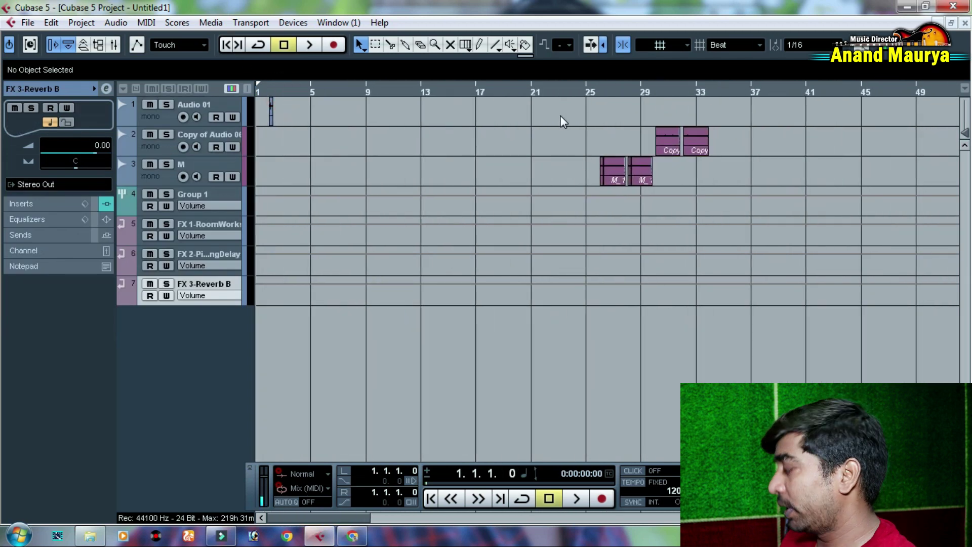
{"action": "left_click_drag", "start_coordinate": [561, 115], "coordinate": [783, 208]}
{"action": "key", "text": "Delete"}
{"action": "left_click_drag", "start_coordinate": [279, 92], "coordinate": [247, 153]}
{"action": "left_click_drag", "start_coordinate": [442, 116], "coordinate": [441, 144]}
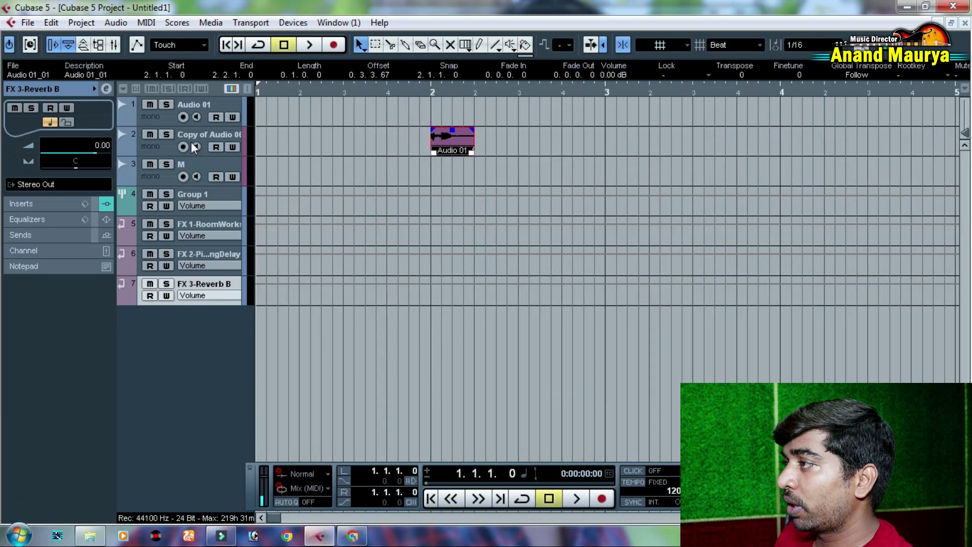
Step: Open the Copy of Audio 06 channel settings and turn off the AutoTuneVST insert
{"action": "left_click", "coordinate": [208, 152]}
{"action": "left_click", "coordinate": [106, 89]}
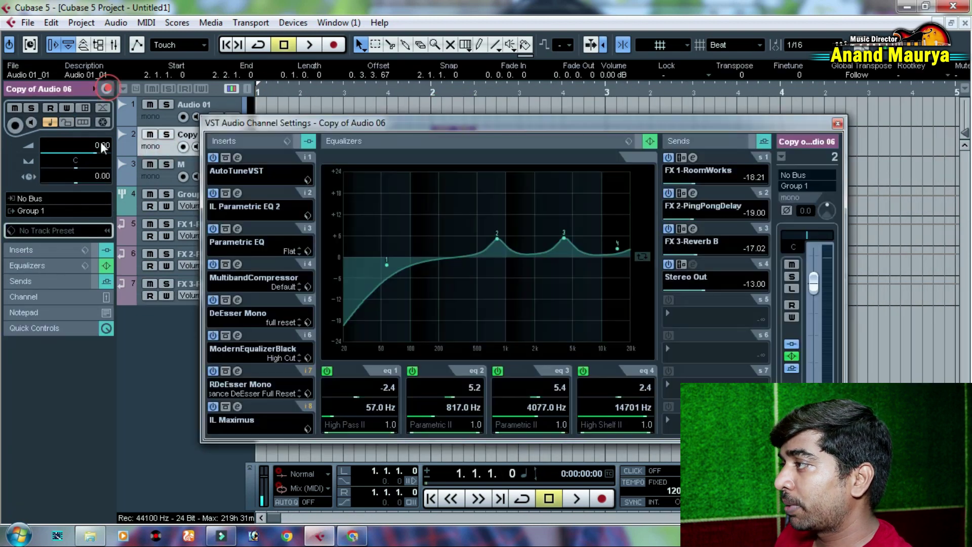
{"action": "left_click", "coordinate": [213, 158]}
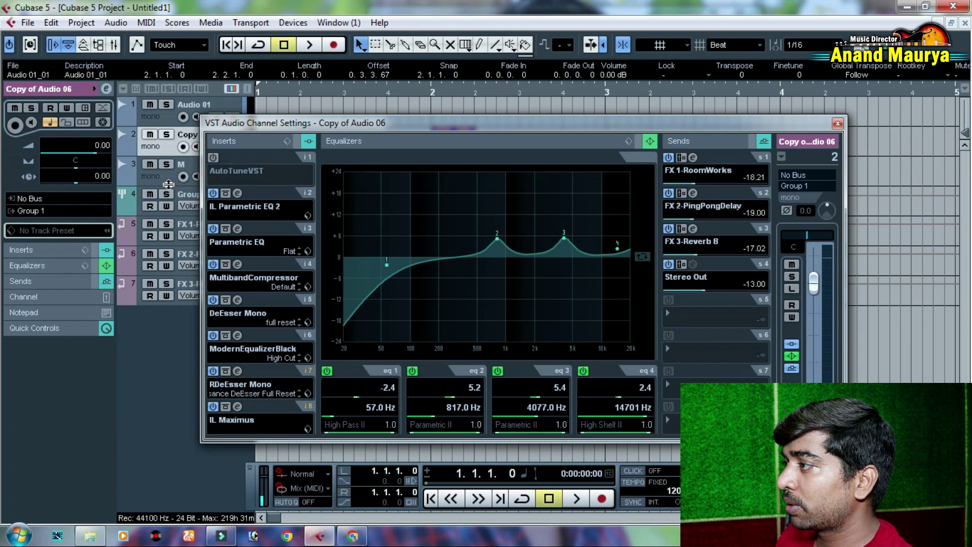
Step: Review the channel settings of M, FX 1-RoomWorks and FX 3-Reverb B, and close the channel window
{"action": "left_click", "coordinate": [165, 180]}
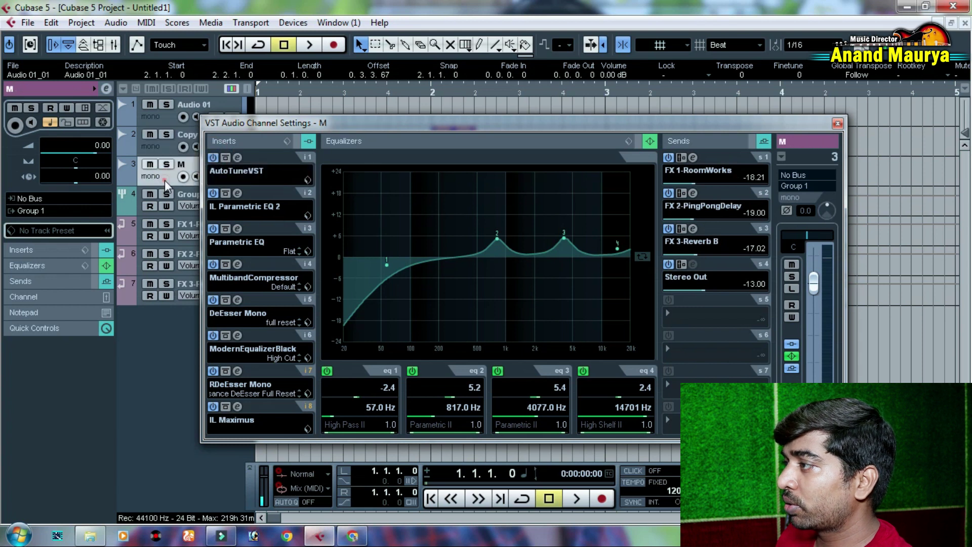
{"action": "left_click", "coordinate": [181, 224]}
{"action": "left_click", "coordinate": [183, 286]}
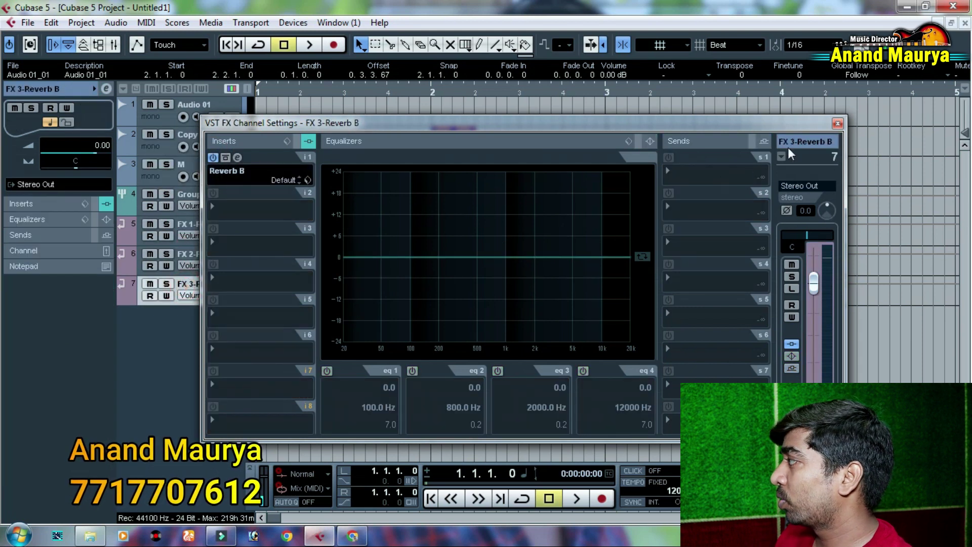
{"action": "left_click", "coordinate": [838, 124]}
Step: Play the Audio 01_01 vocal event and review the inserts, equalizer and sends of the Copy of Audio 06 channel
{"action": "left_click_drag", "start_coordinate": [426, 92], "coordinate": [427, 154]}
{"action": "key", "text": "space"}
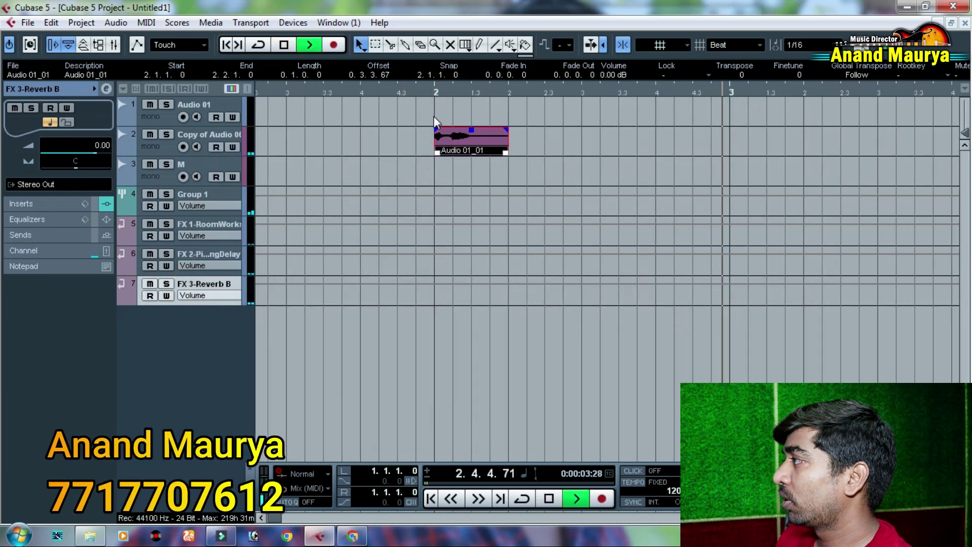
{"action": "left_click_drag", "start_coordinate": [429, 92], "coordinate": [316, 63]}
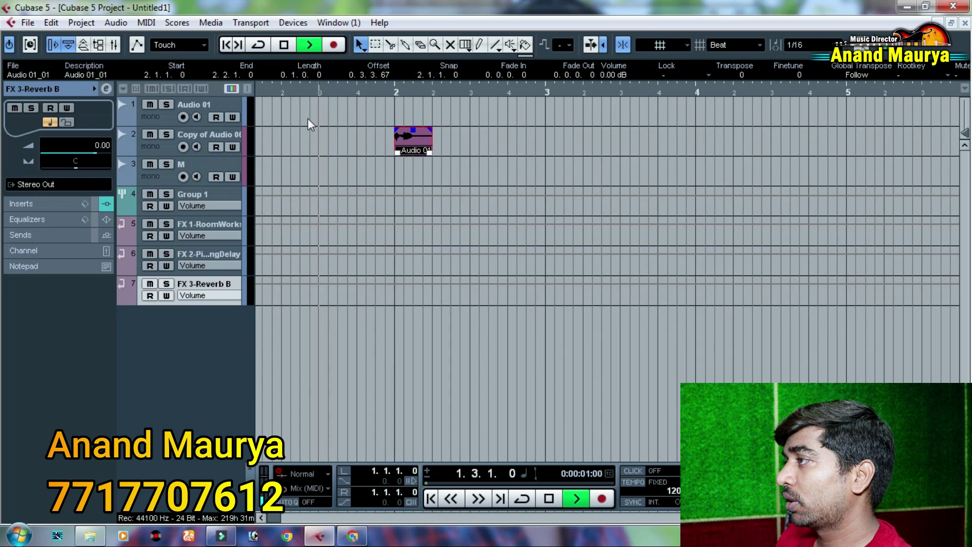
{"action": "left_click", "coordinate": [153, 144]}
{"action": "left_click", "coordinate": [106, 89]}
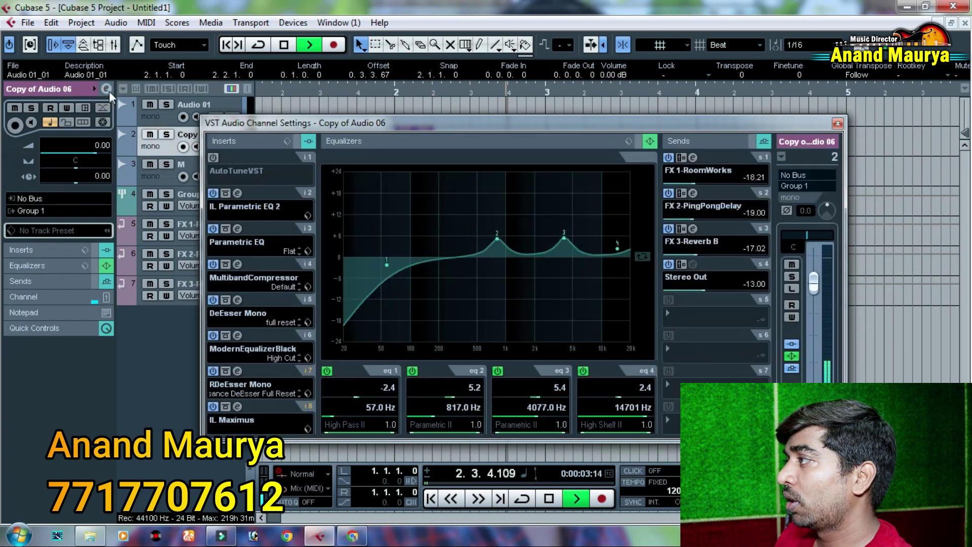
{"action": "left_click", "coordinate": [107, 89]}
{"action": "key", "text": "space"}
Step: Extend the start of the Audio 01_01 event to just before bar 2 with snap off, and shift the event to start at 1.4.4.35
{"action": "left_click_drag", "start_coordinate": [392, 87], "coordinate": [375, 151]}
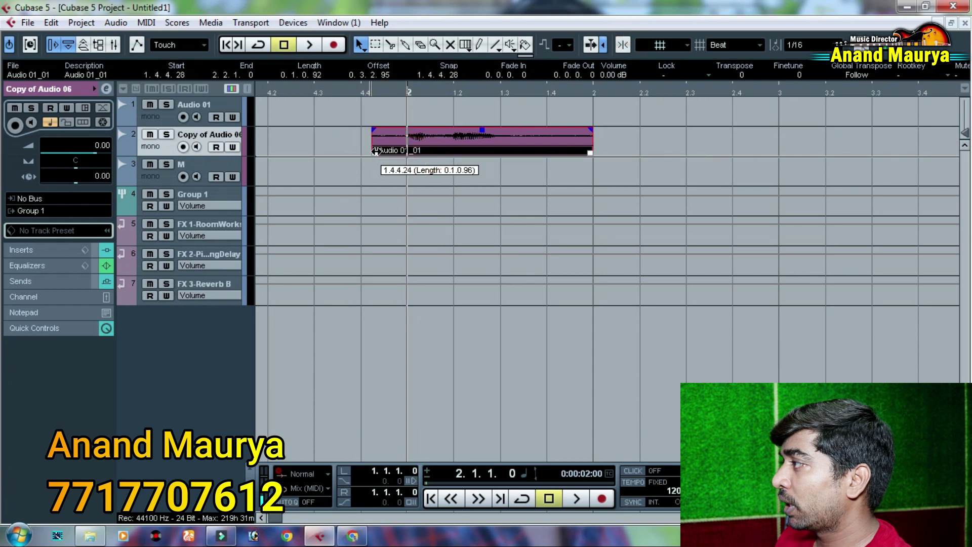
{"action": "left_click_drag", "start_coordinate": [441, 134], "coordinate": [444, 137]}
Step: Play the extended Audio 01_01 event from about 1.4.2, shortly before bar 2, and stop playback
{"action": "left_click_drag", "start_coordinate": [302, 93], "coordinate": [291, 63]}
{"action": "key", "text": "space"}
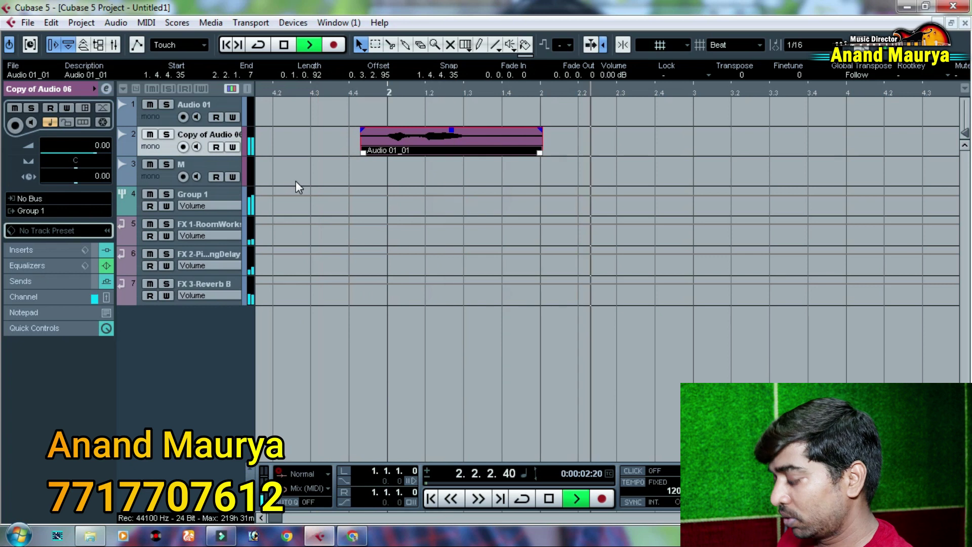
{"action": "key", "text": "g"}
{"action": "key", "text": "g"}
{"action": "key", "text": "g"}
{"action": "key", "text": "g"}
{"action": "key", "text": "g"}
{"action": "key", "text": "g"}
{"action": "key", "text": "g"}
{"action": "key", "text": "g"}
{"action": "key", "text": "g"}
{"action": "key", "text": "g"}
{"action": "key", "text": "space"}
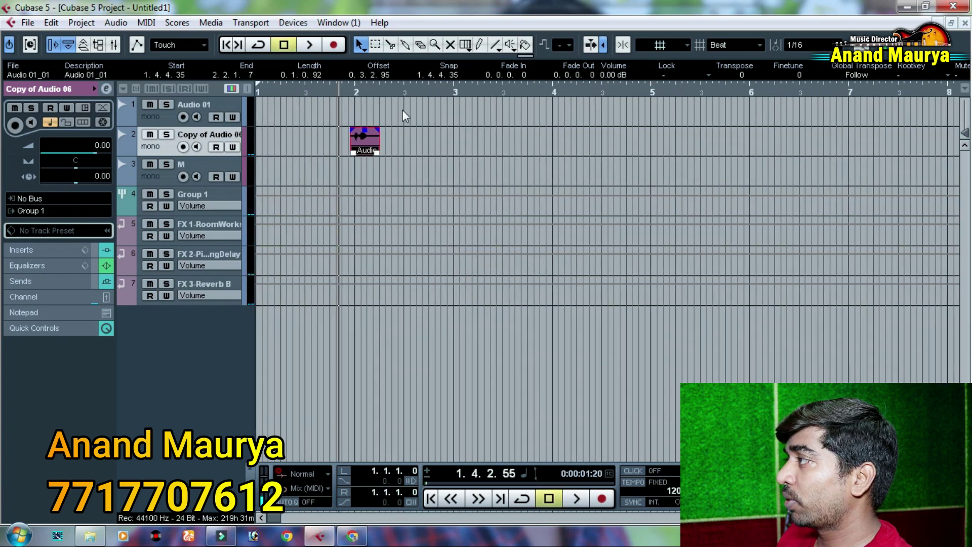
Step: Set the playback start to about 1.3.4 and audition the vocal three times, watching the Copy of Audio 06, Group 1 and FX track meters
{"action": "left_click_drag", "start_coordinate": [358, 97], "coordinate": [266, 150]}
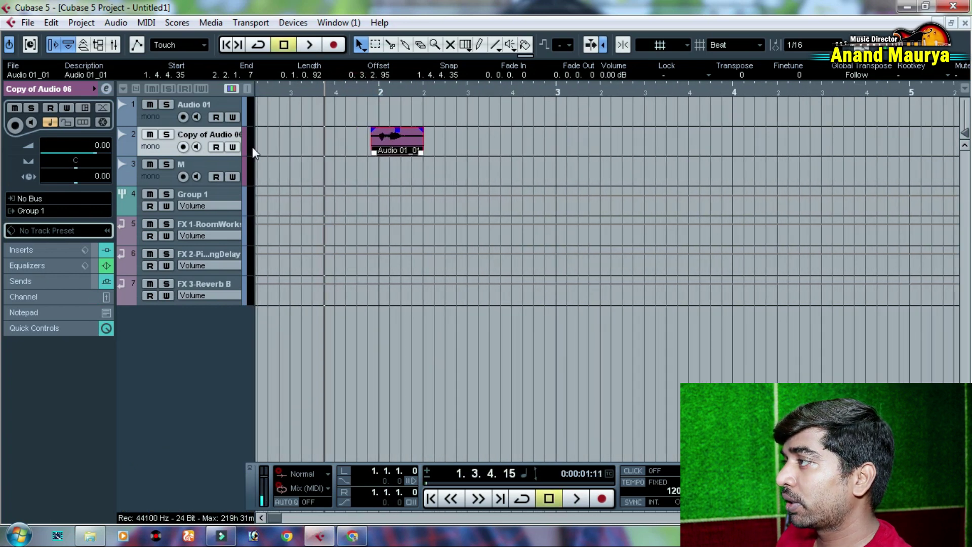
{"action": "key", "text": "space"}
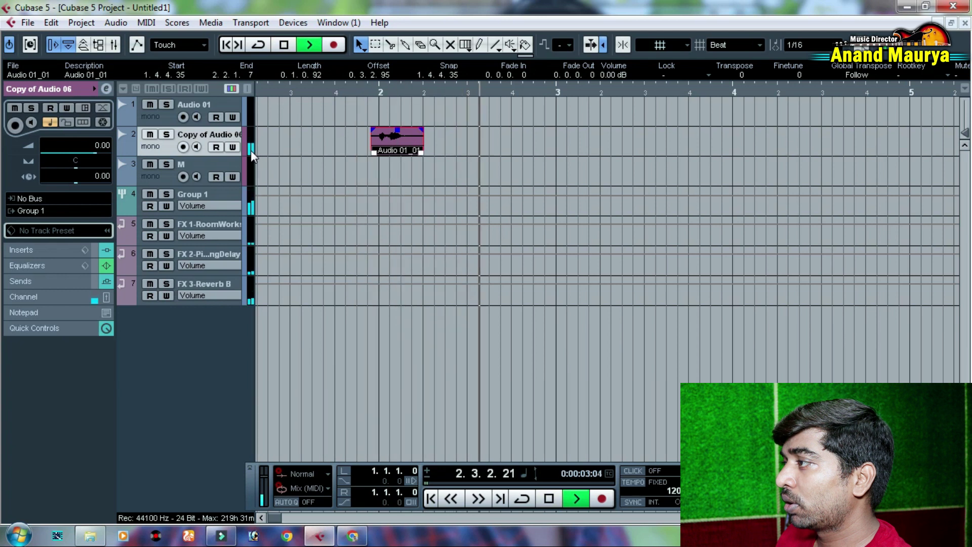
{"action": "key", "text": "space"}
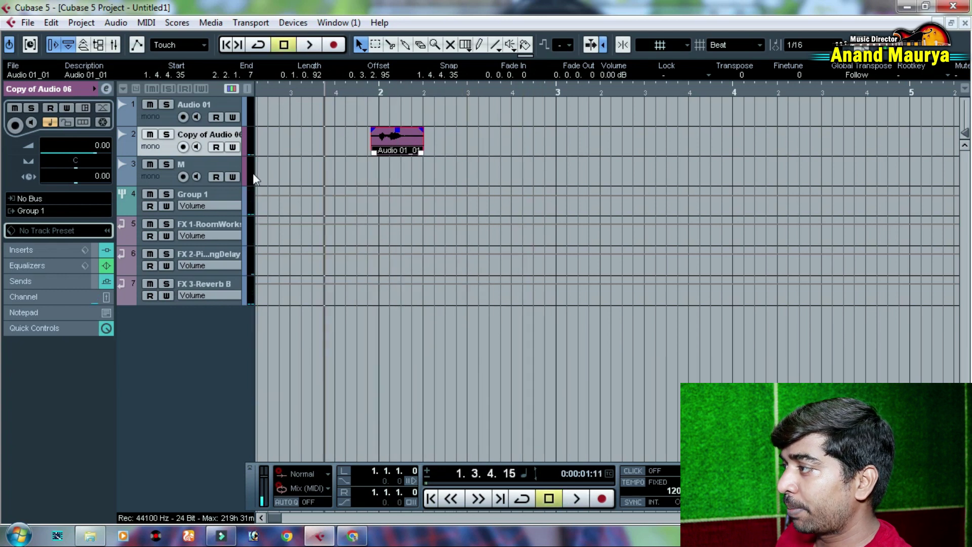
{"action": "key", "text": "space"}
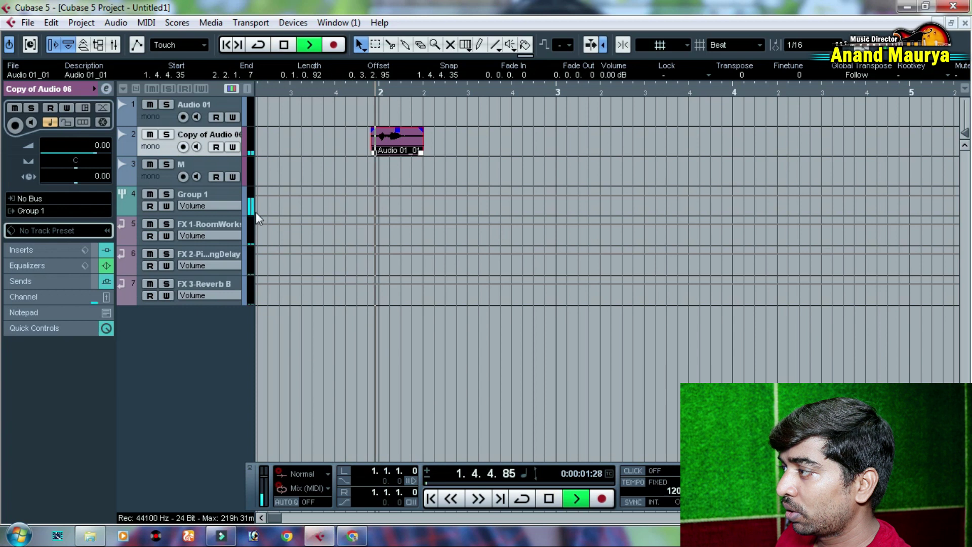
{"action": "key", "text": "space"}
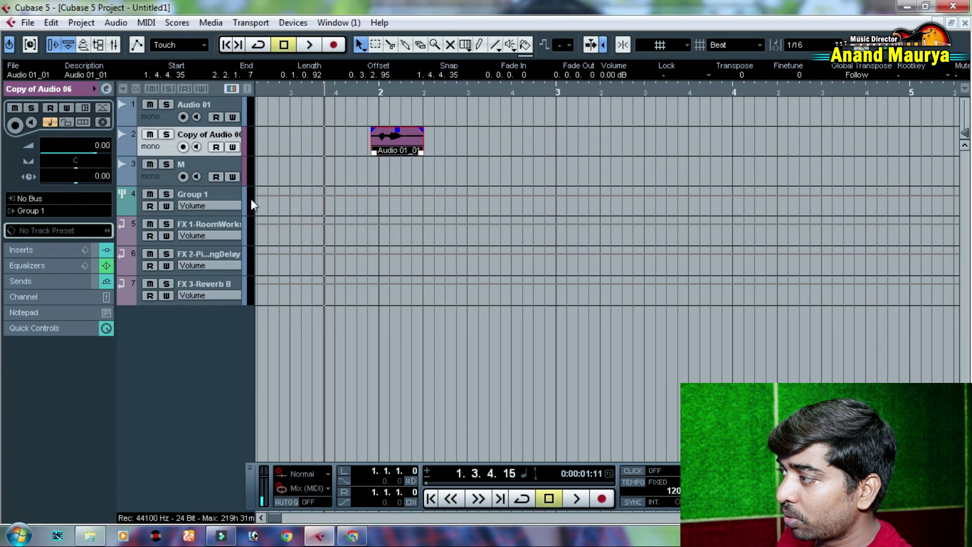
{"action": "key", "text": "space"}
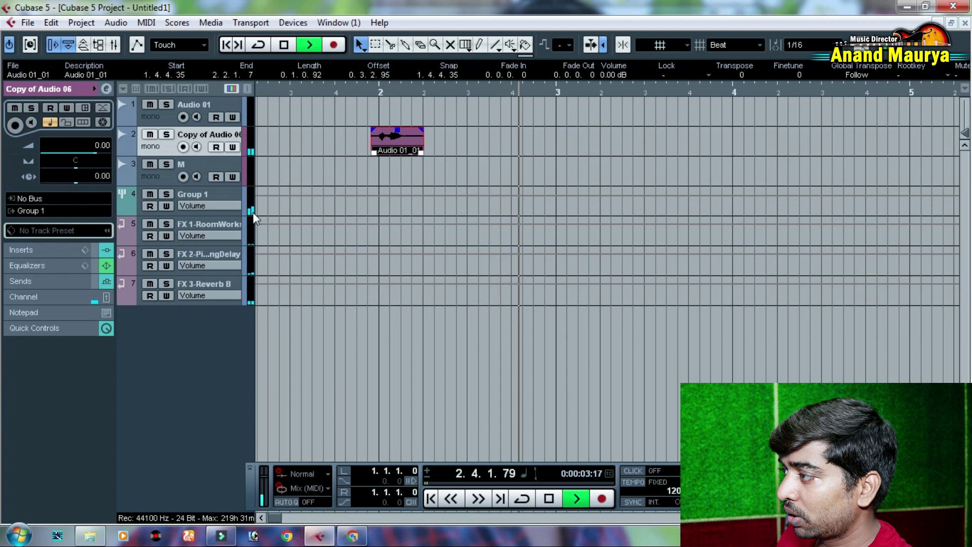
{"action": "key", "text": "space"}
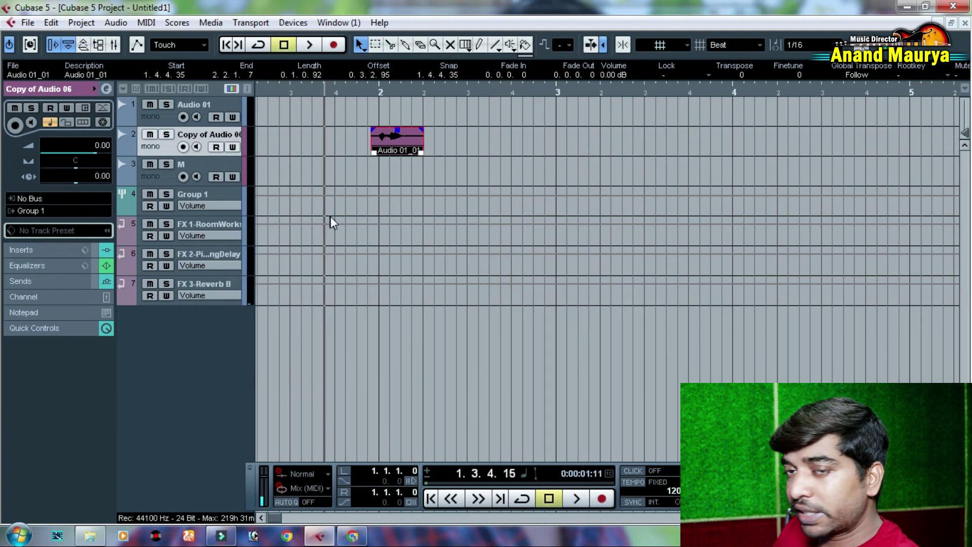